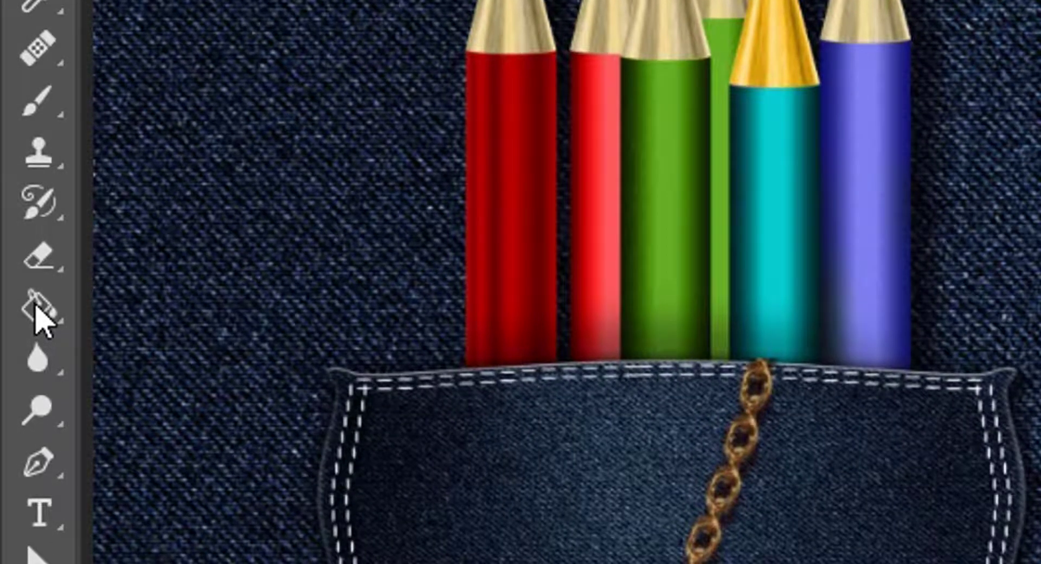
# - Activate the Paint Bucket Tool from the fill tool group
pyautogui.click(36, 305)
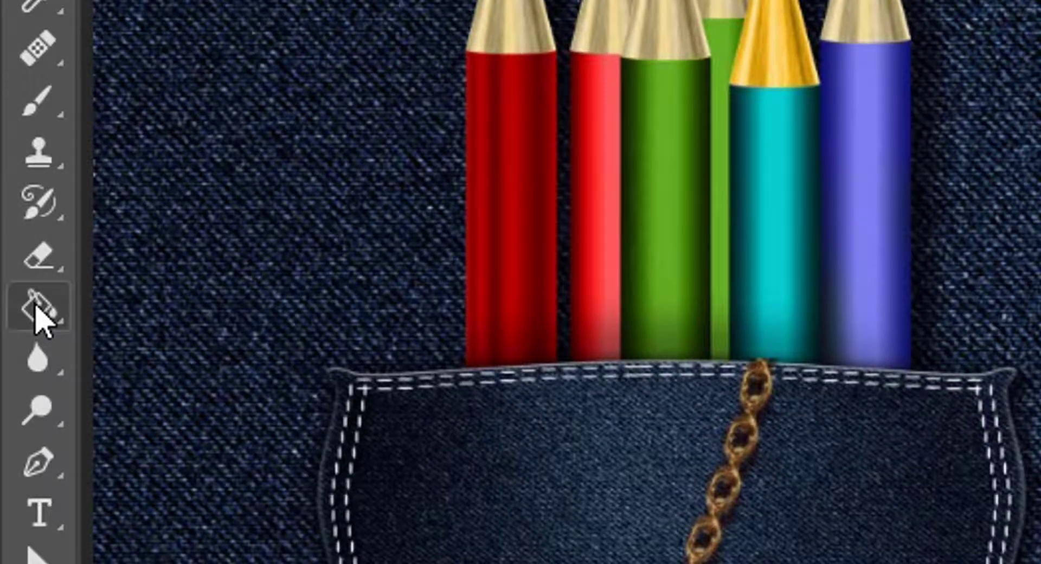
pyautogui.click(35, 306)
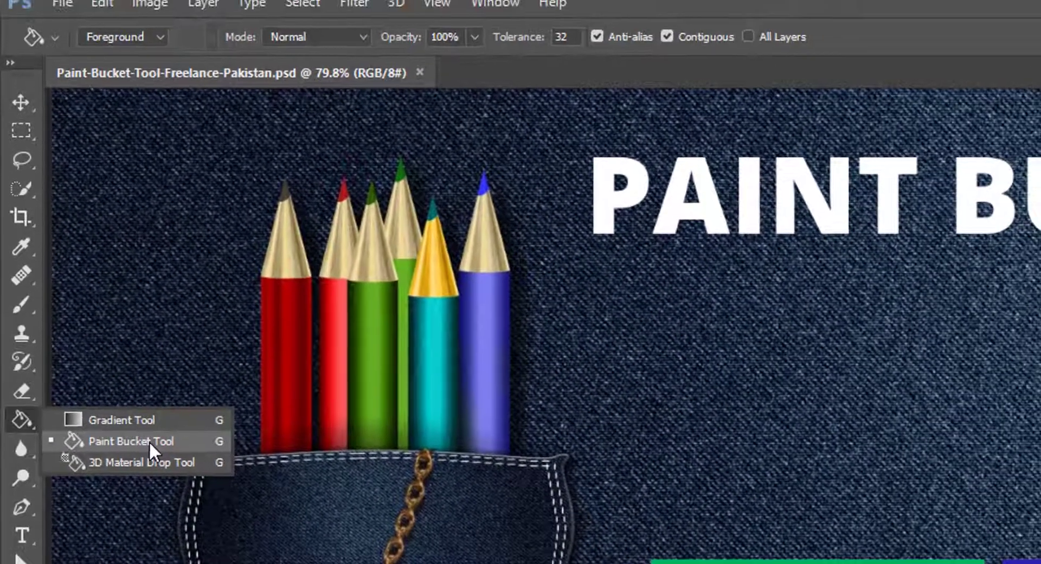
pyautogui.click(148, 440)
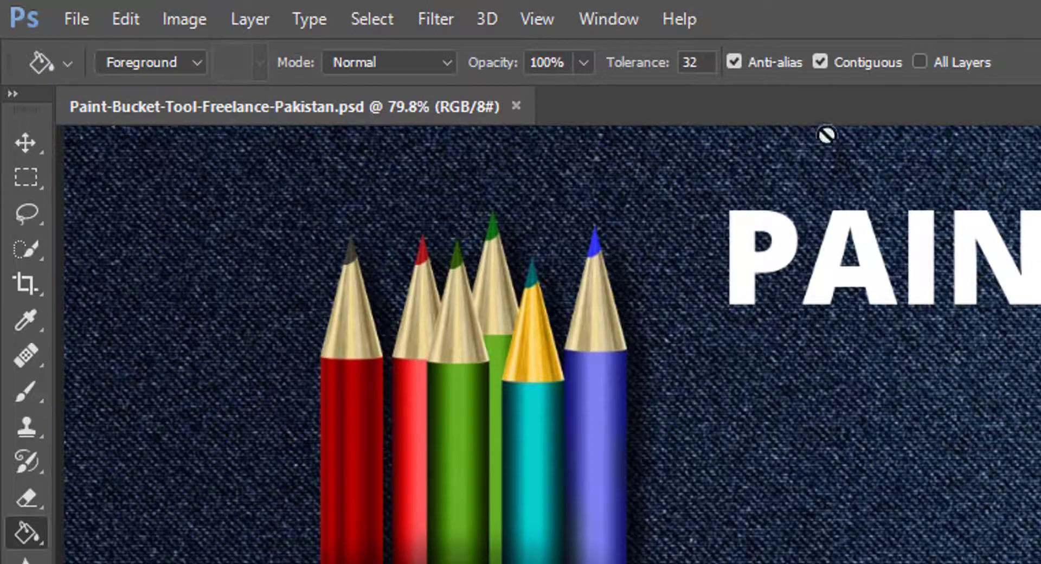
pyautogui.click(69, 63)
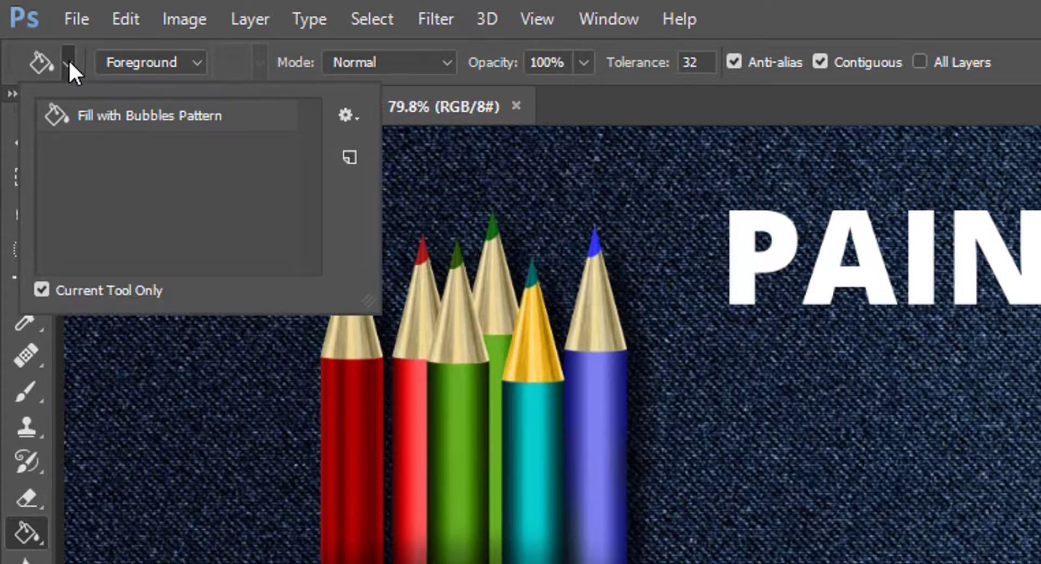
pyautogui.click(349, 124)
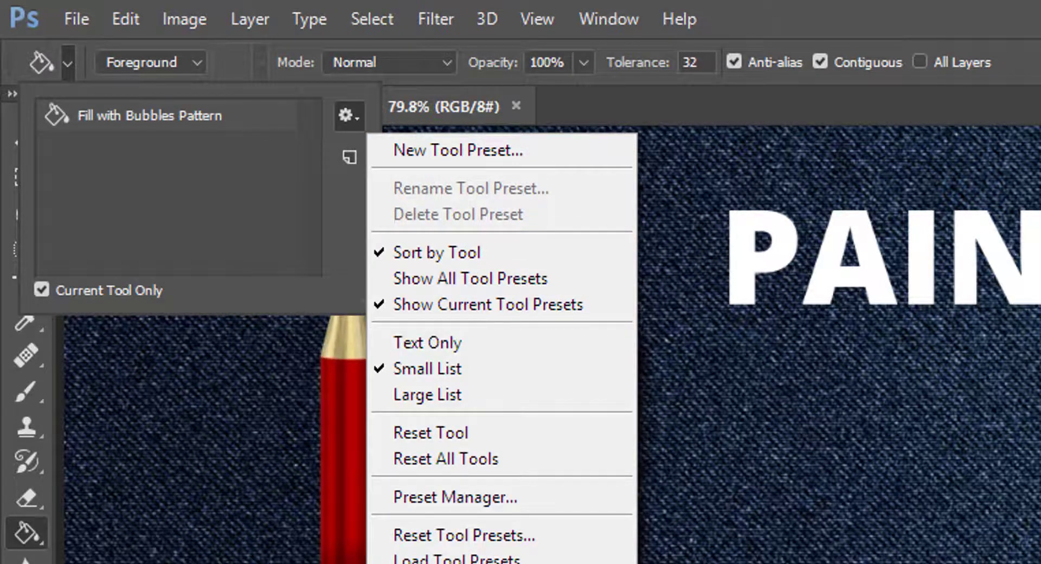
pyautogui.click(349, 226)
pyautogui.click(349, 163)
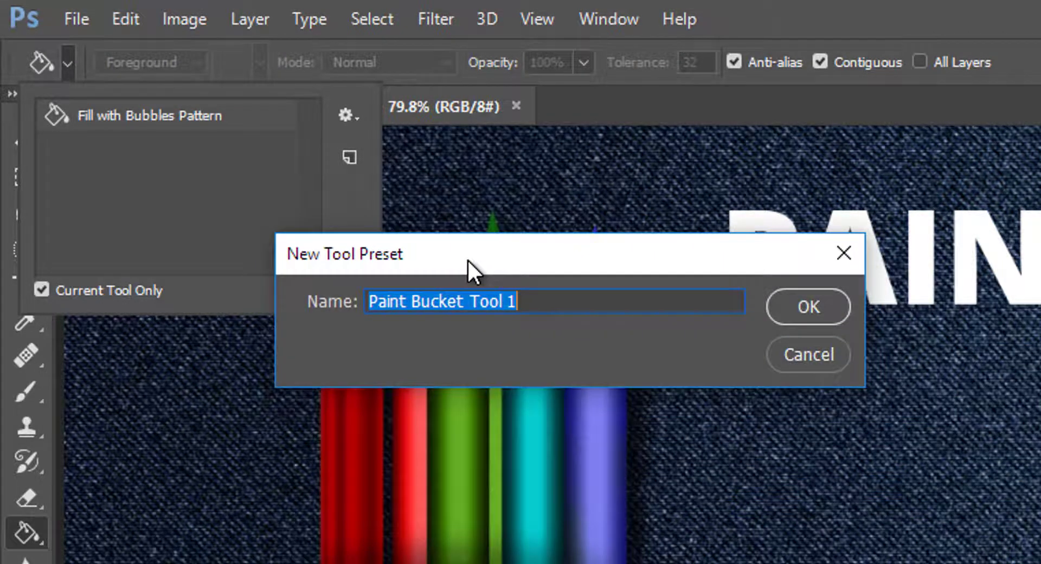
pyautogui.click(819, 357)
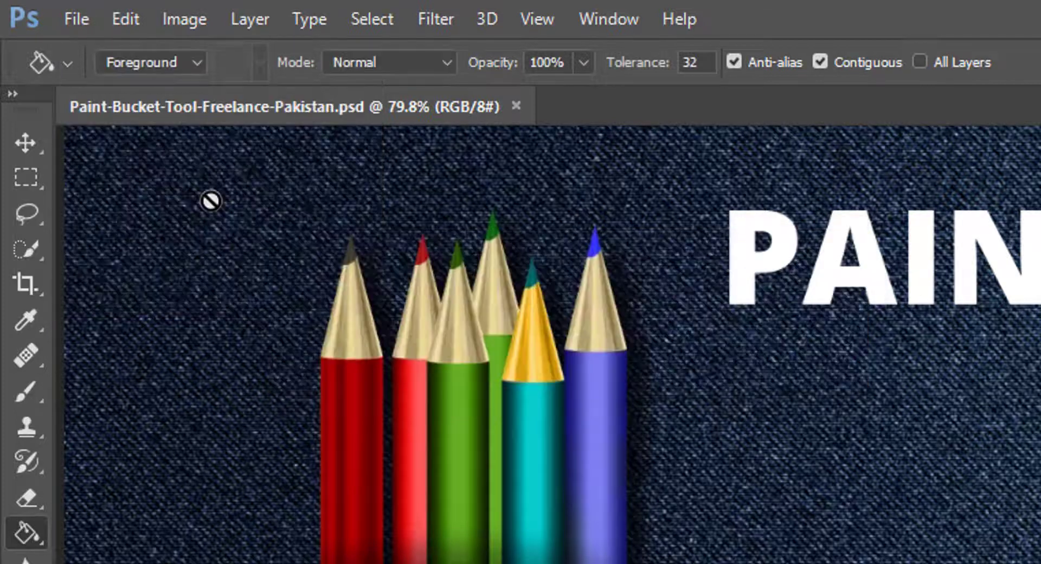
pyautogui.click(194, 61)
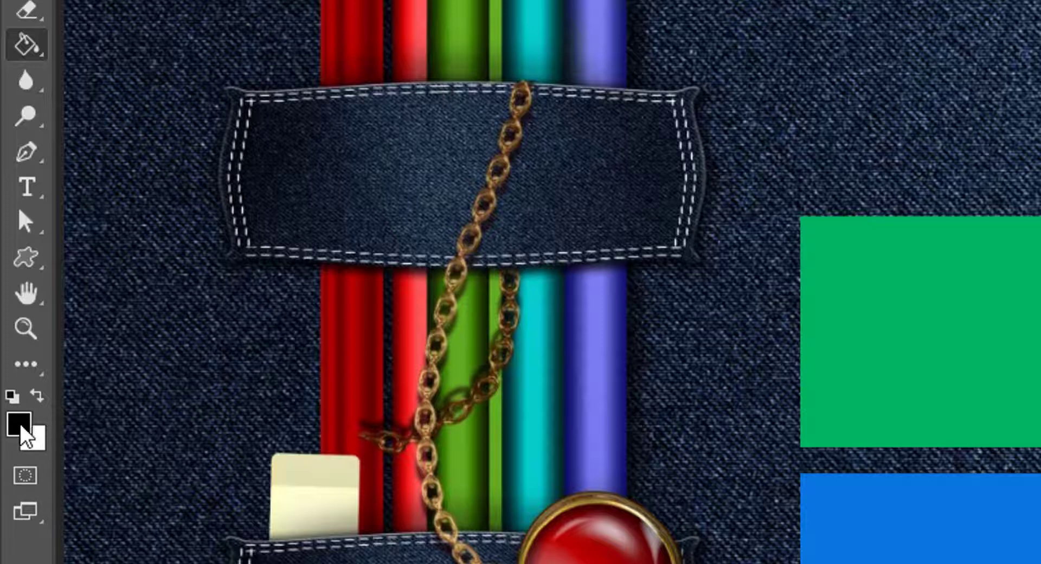
pyautogui.click(20, 426)
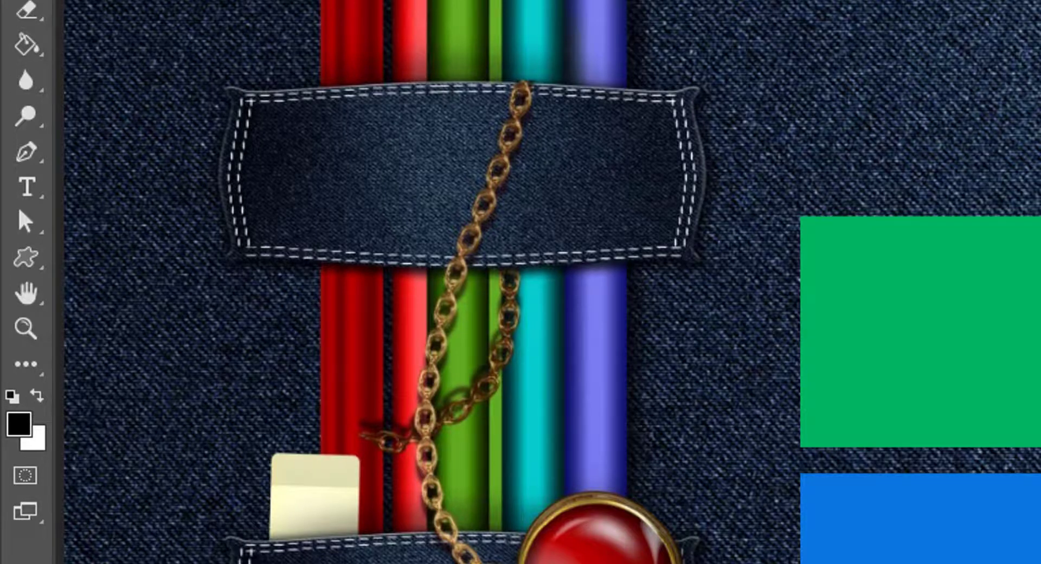
pyautogui.moveTo(1038, 213); pyautogui.dragTo(671, 123)
pyautogui.moveTo(611, 360)
pyautogui.mouseDown()
pyautogui.moveTo(529, 282)
pyautogui.moveTo(390, 299)
pyautogui.moveTo(550, 253)
pyautogui.moveTo(587, 293)
pyautogui.mouseUp()
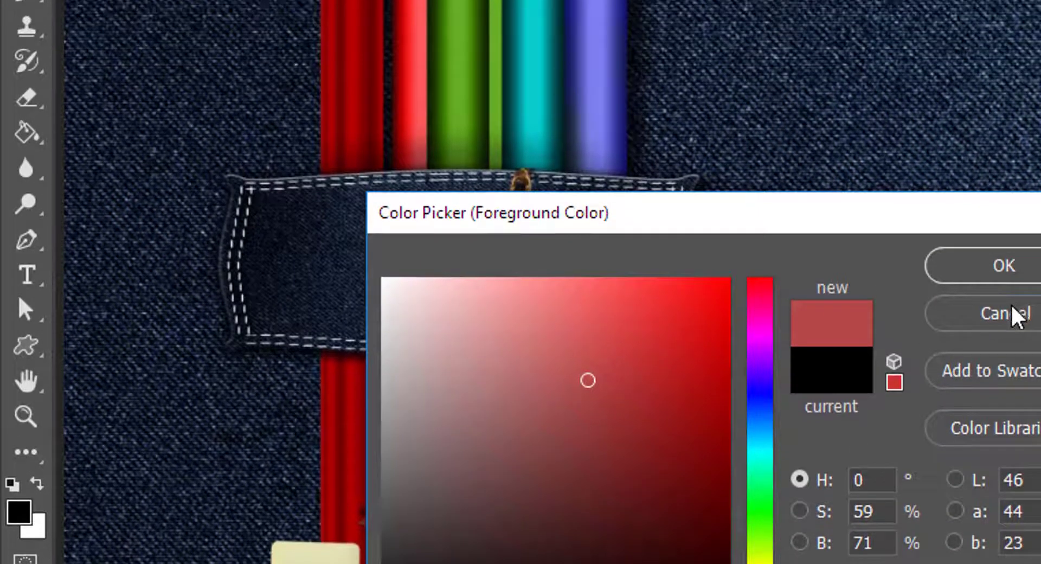
pyautogui.click(1012, 234)
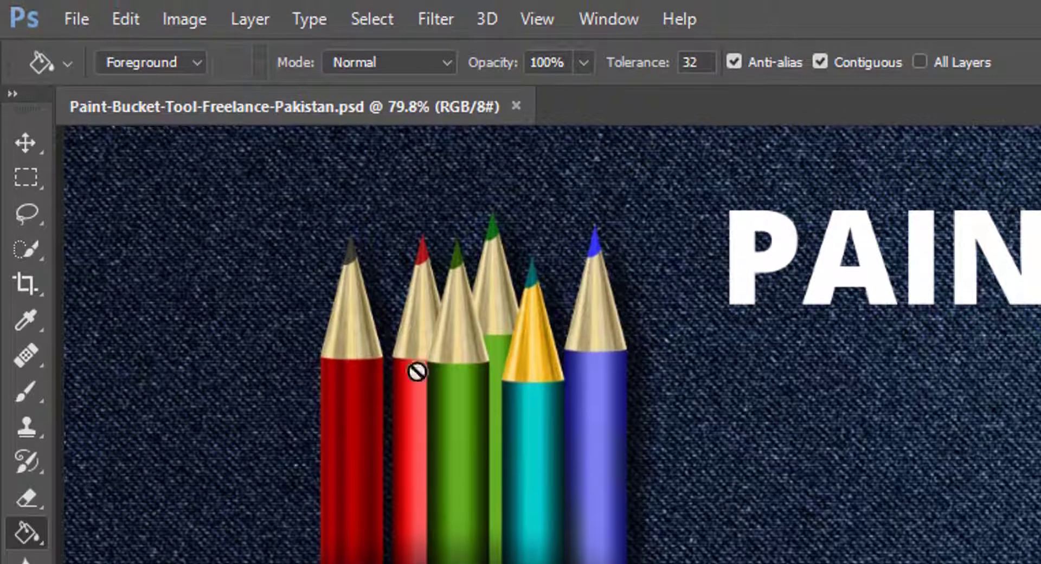
# - Set the fill source to Pattern, show the pattern presets as large thumbnails and enlarge the pattern picker
pyautogui.click(152, 62)
pyautogui.click(158, 75)
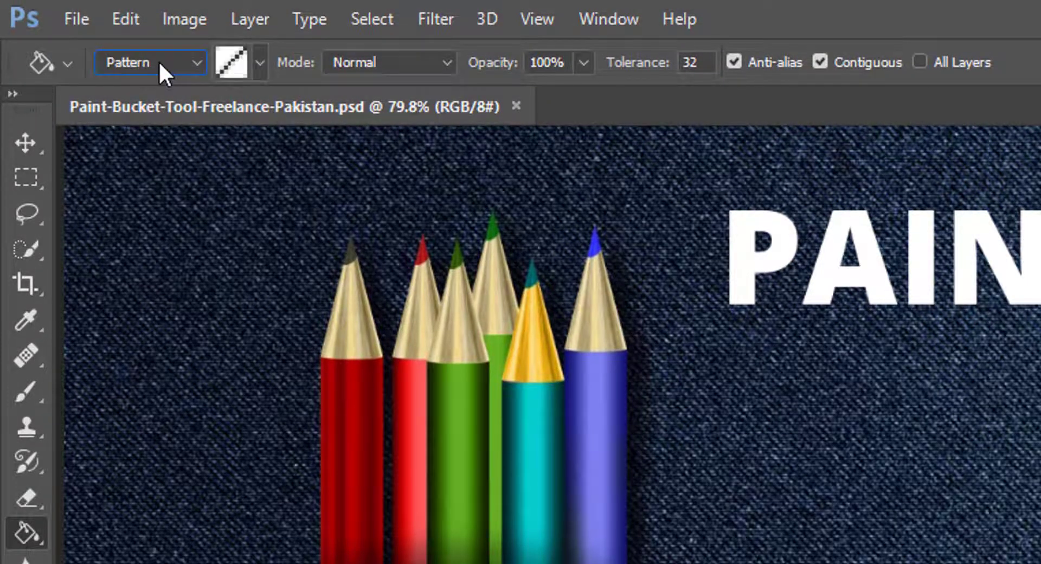
pyautogui.click(258, 63)
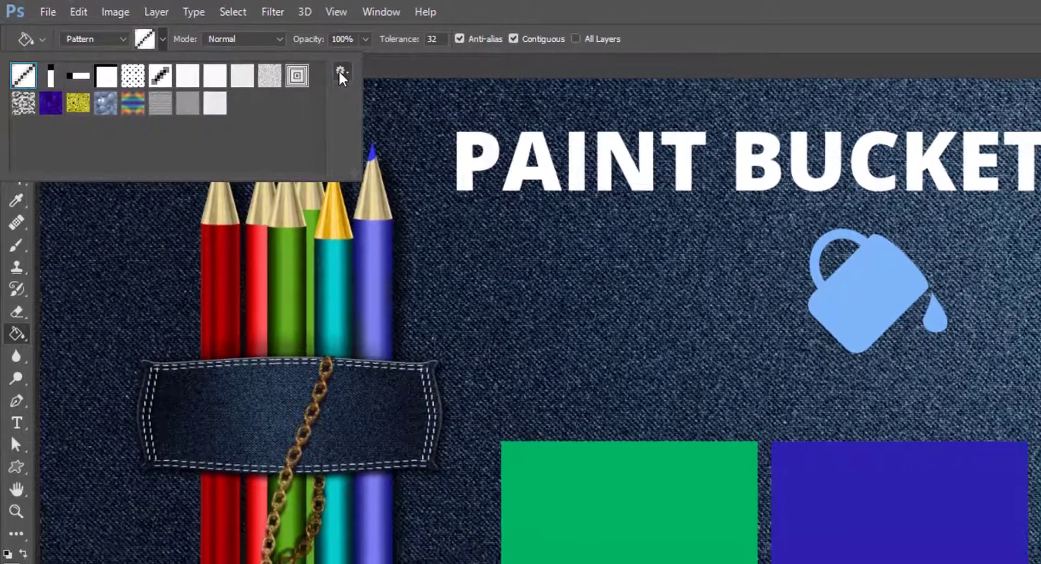
pyautogui.click(339, 71)
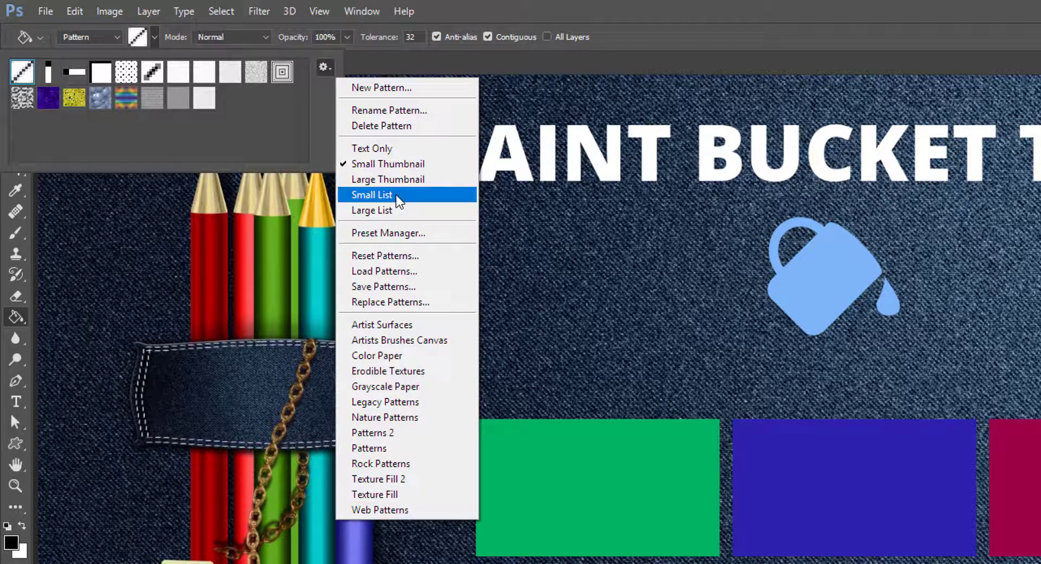
pyautogui.click(401, 179)
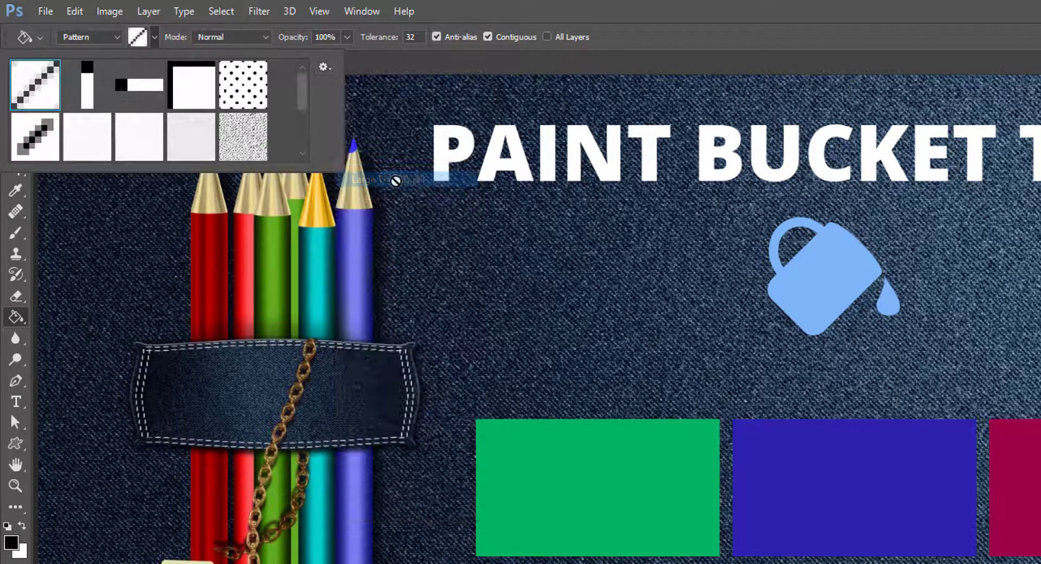
pyautogui.moveTo(378, 292)
pyautogui.mouseDown()
pyautogui.moveTo(375, 328)
pyautogui.moveTo(365, 288)
pyautogui.mouseUp()
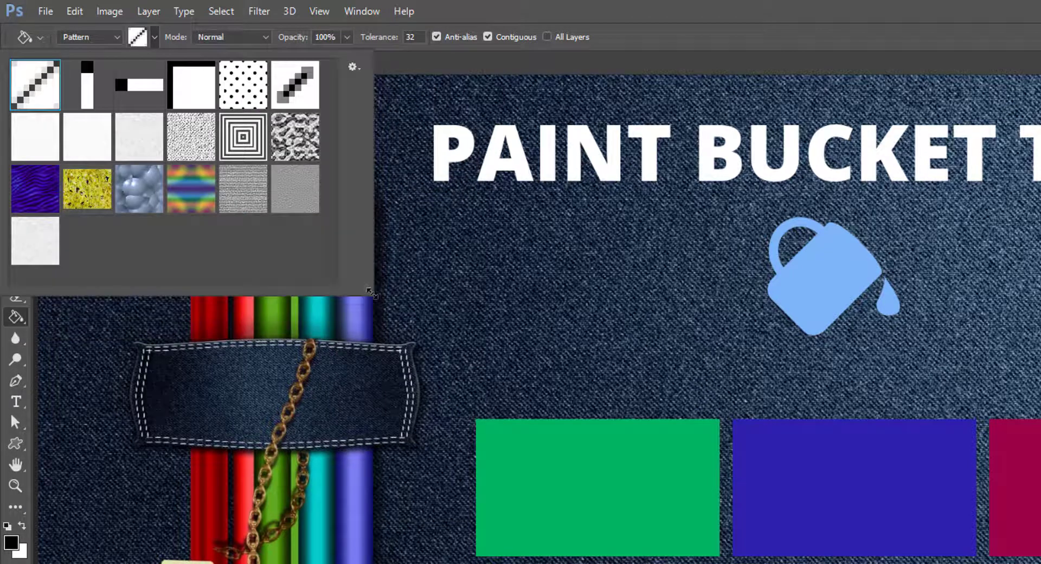
pyautogui.click(351, 70)
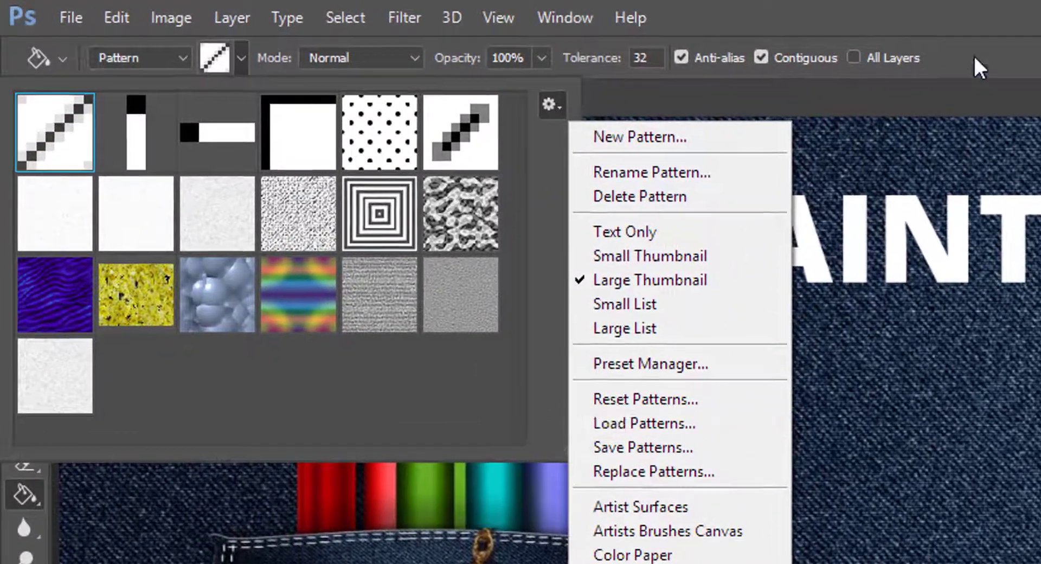
pyautogui.click(807, 47)
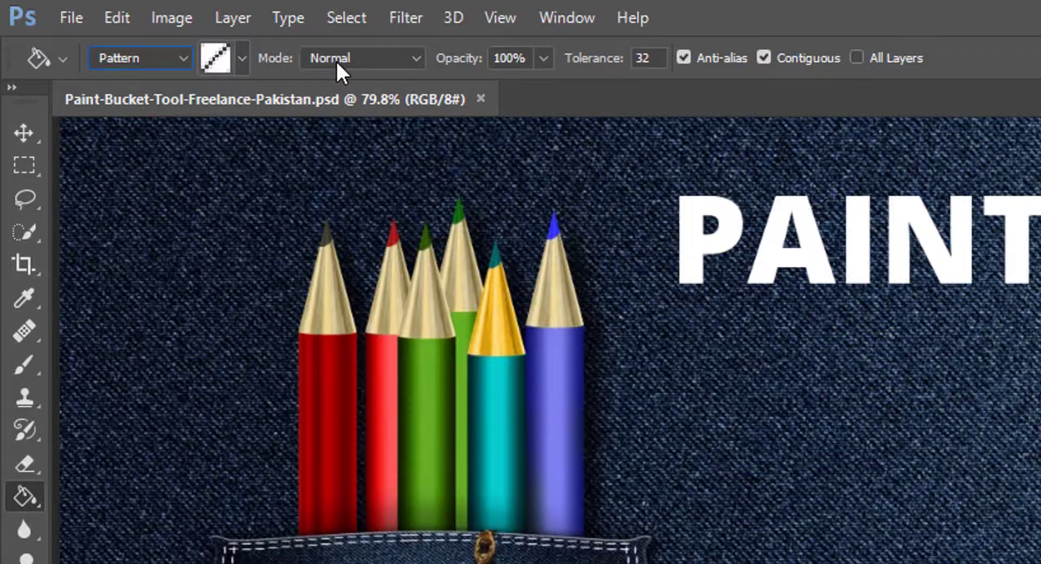
pyautogui.click(336, 60)
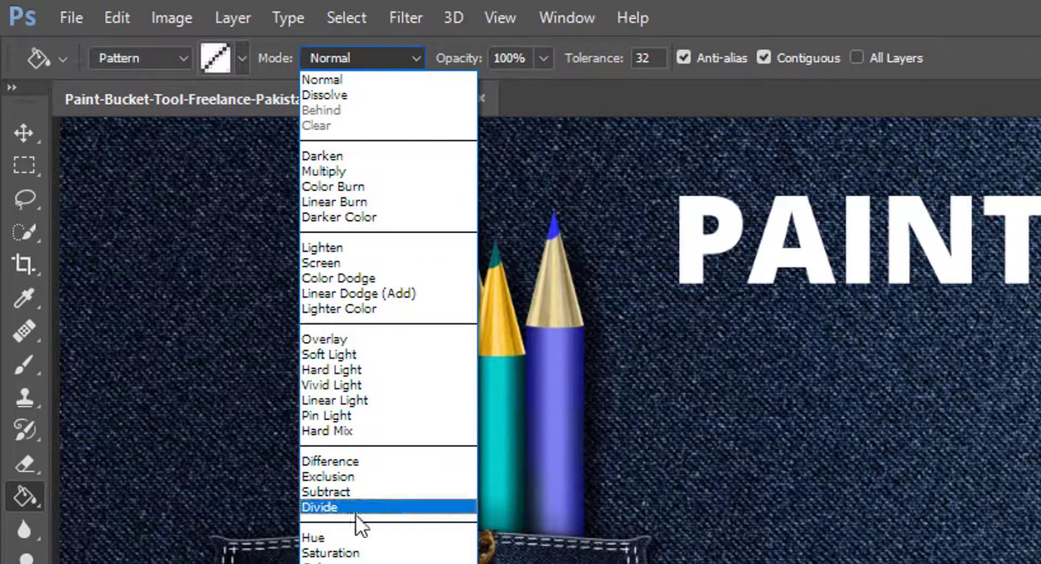
pyautogui.click(279, 58)
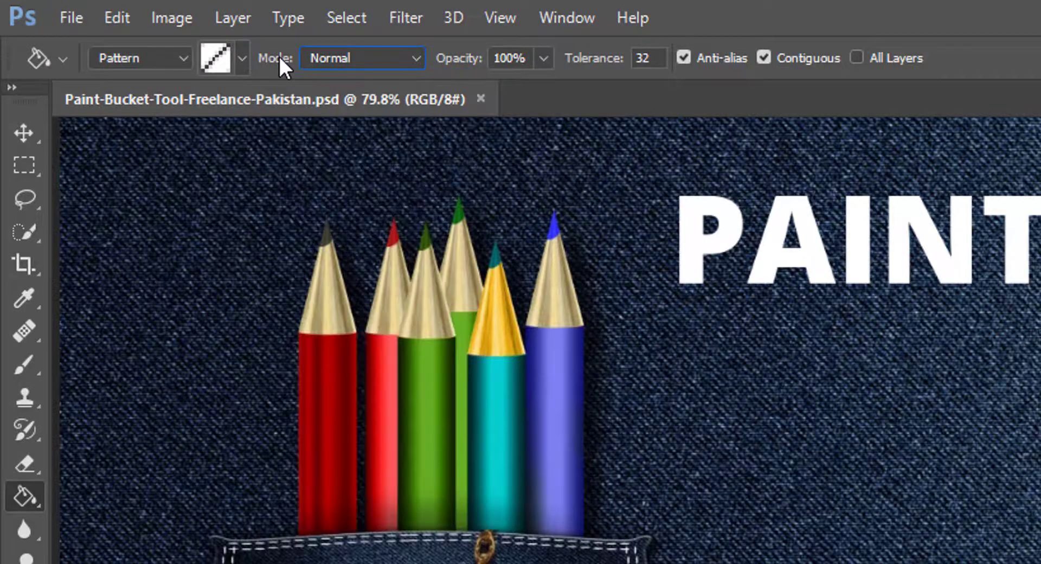
pyautogui.click(331, 58)
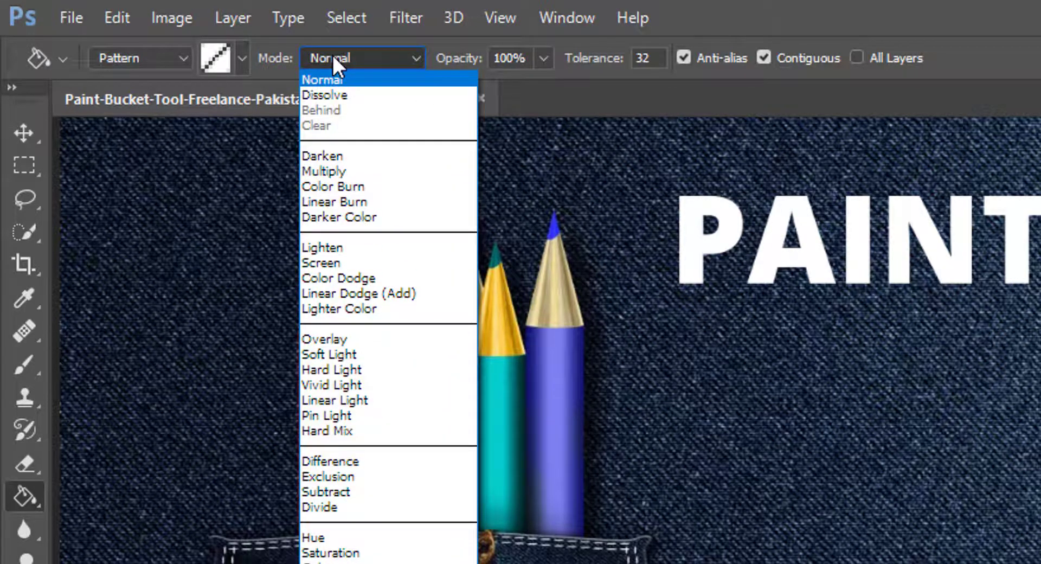
pyautogui.click(333, 57)
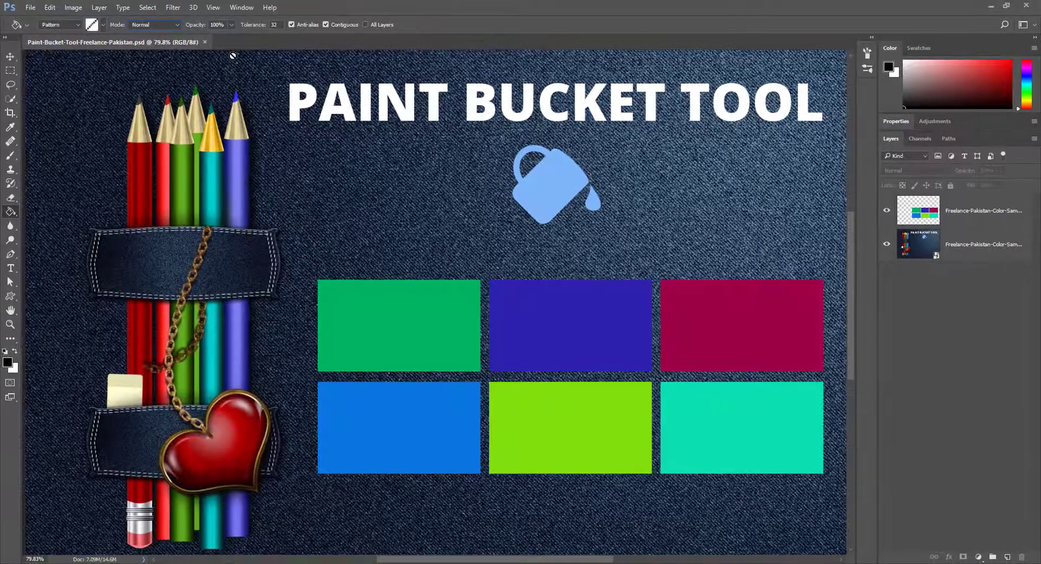
# - Set the fill source to Foreground and reset the Paint Bucket Tool to its default settings
pyautogui.click(79, 26)
pyautogui.click(68, 34)
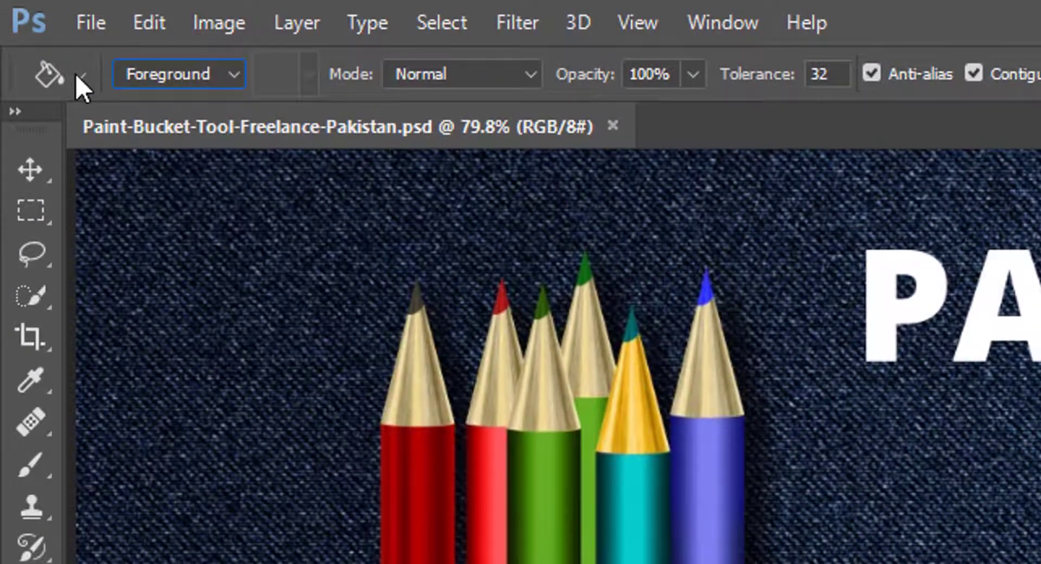
pyautogui.click(80, 75)
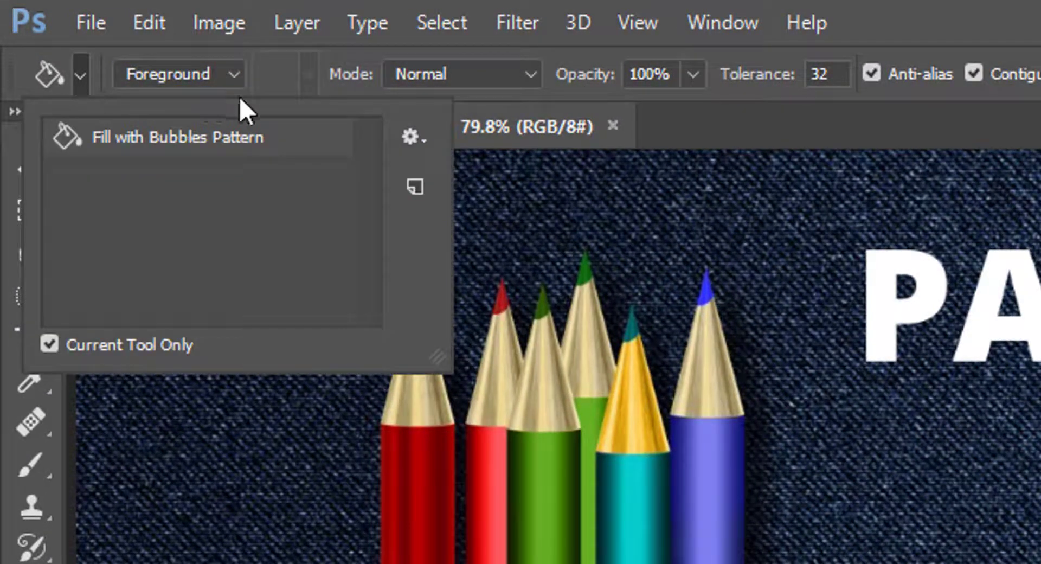
pyautogui.click(408, 134)
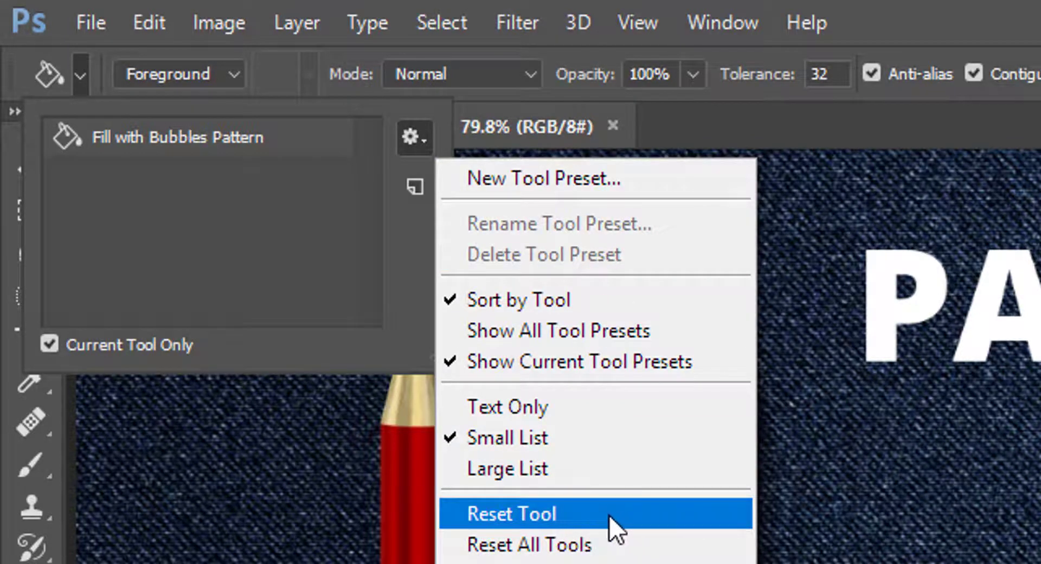
pyautogui.click(578, 515)
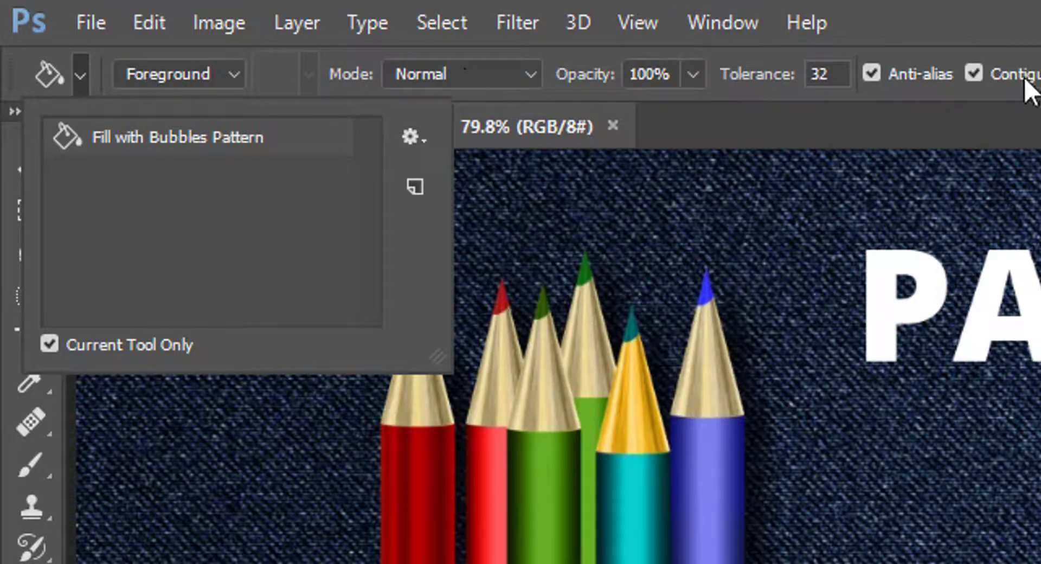
# - Reset all tools to their default settings and close the tool preset picker
pyautogui.click(410, 137)
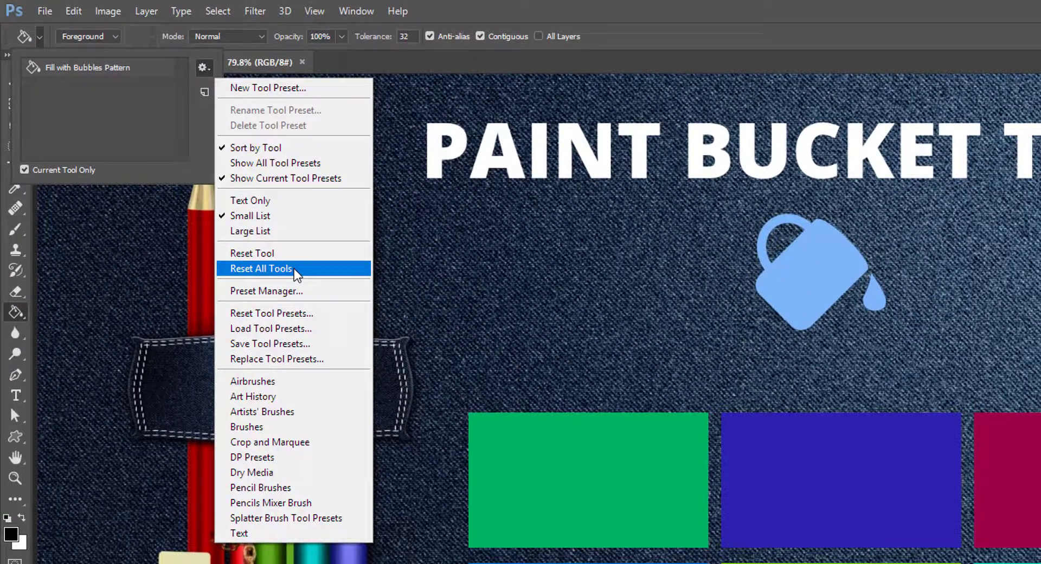
pyautogui.click(297, 271)
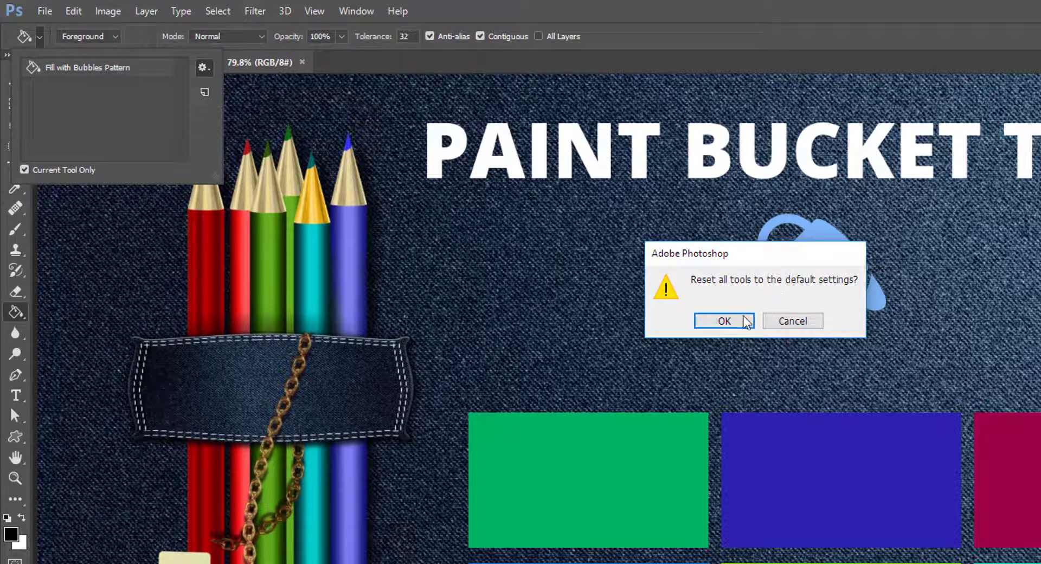
pyautogui.click(724, 321)
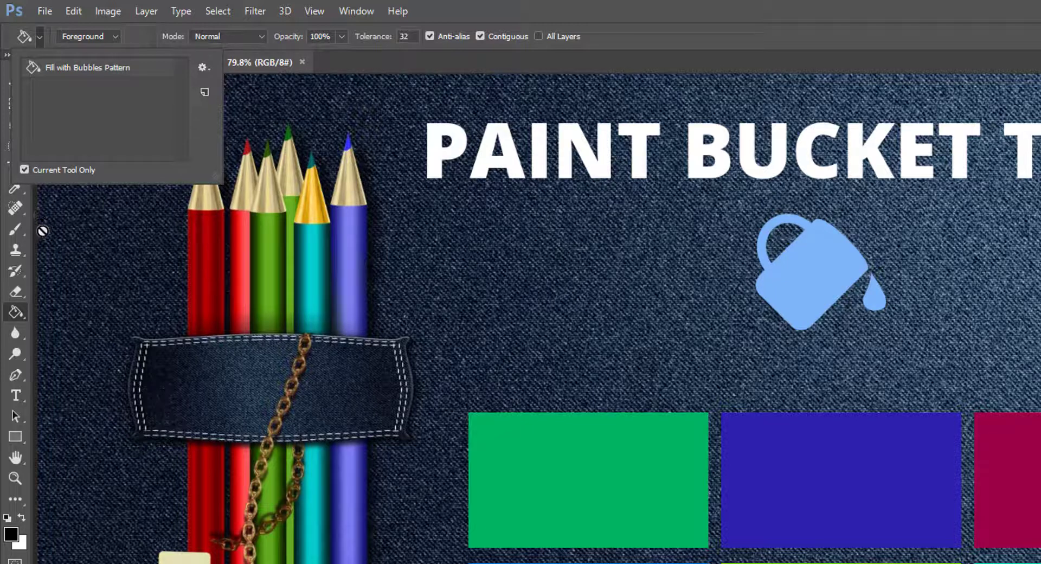
pyautogui.click(624, 61)
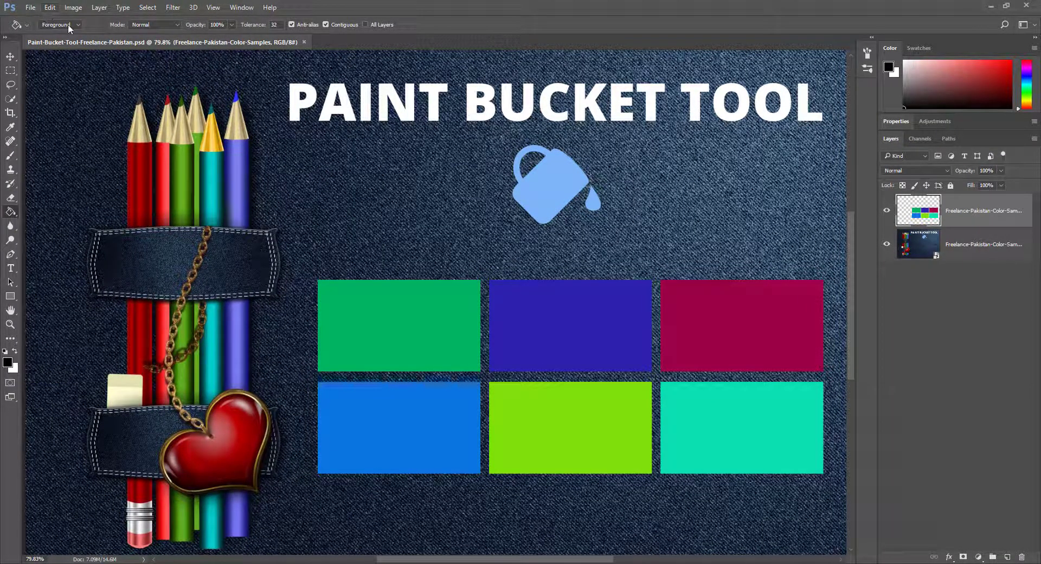
# - Sample the golden pencil's wood as the foreground colour (fbdc82) and fill the crimson rectangle with it
pyautogui.click(7, 362)
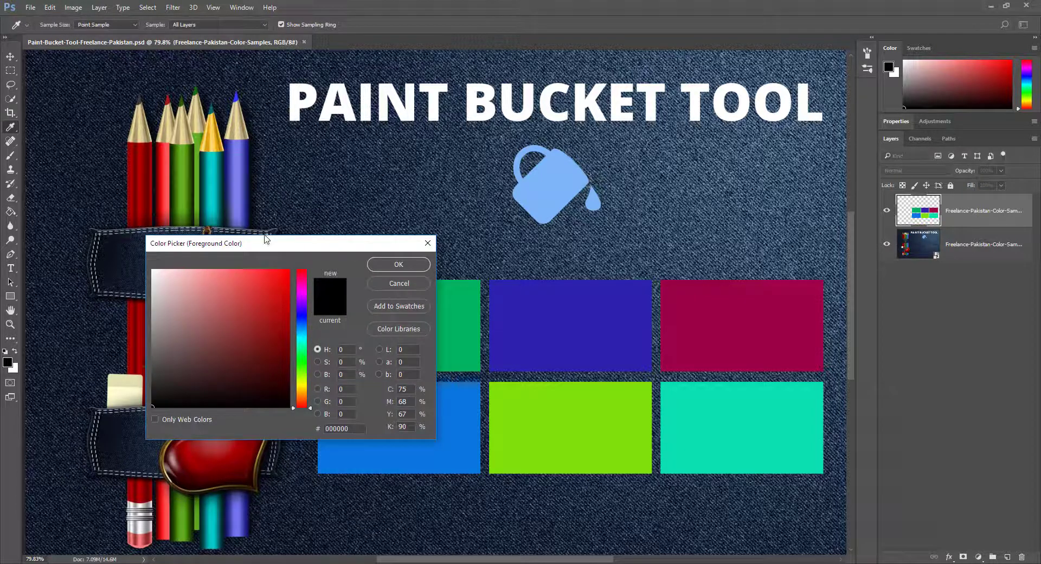
pyautogui.click(213, 136)
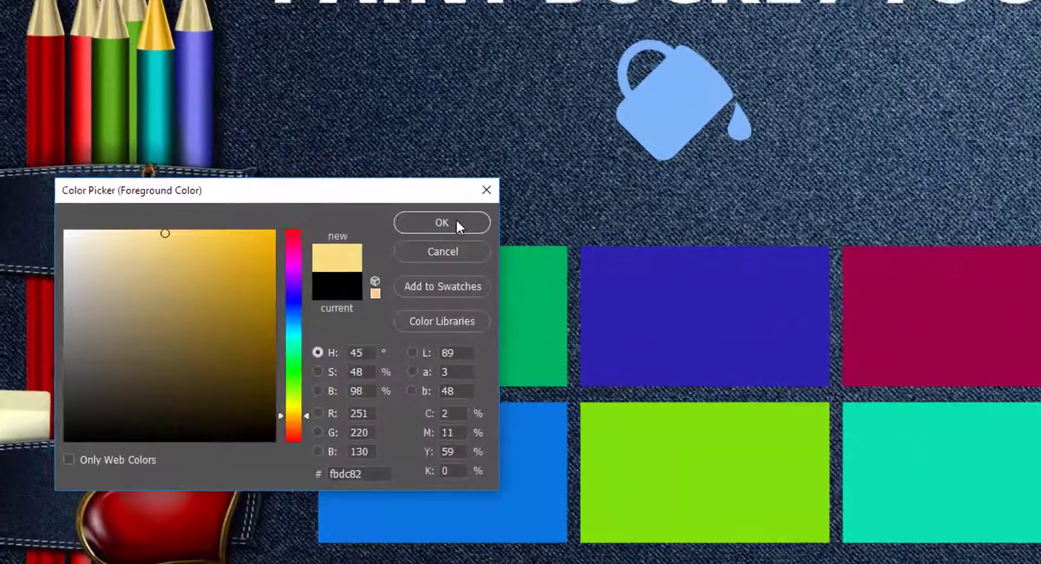
pyautogui.click(411, 265)
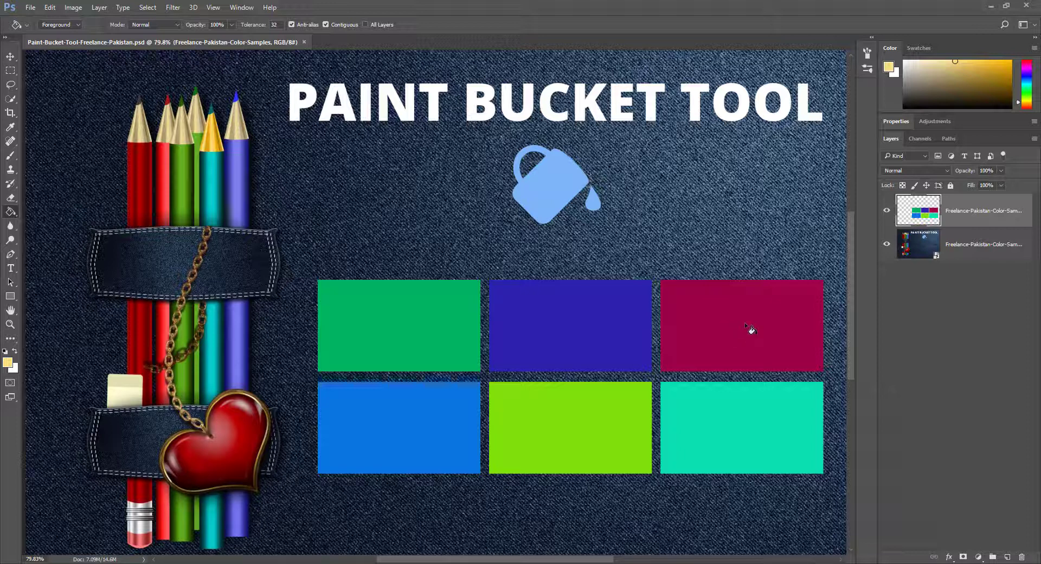
pyautogui.click(757, 326)
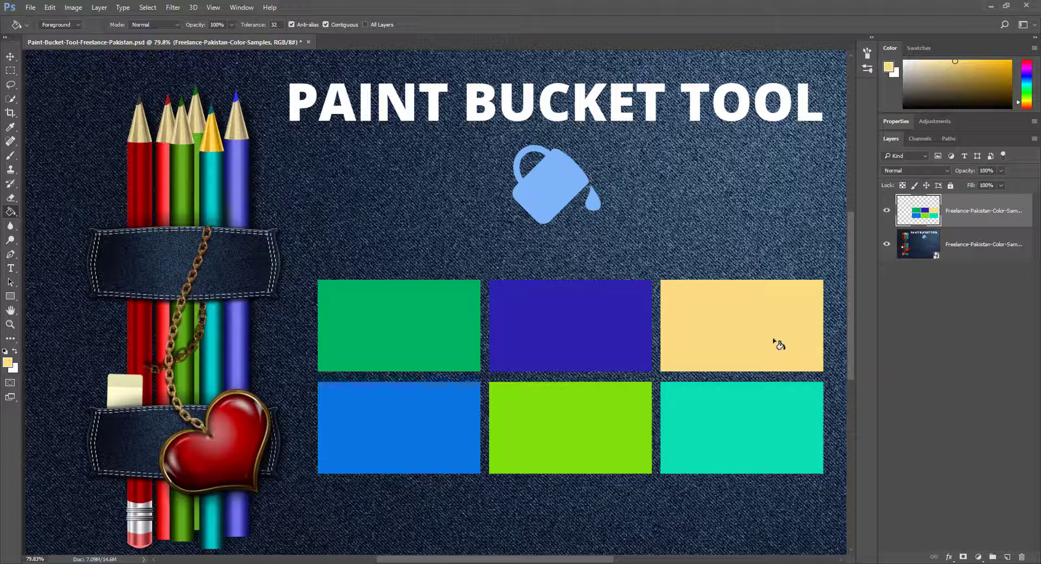
# - Set the foreground colour to light green 8dfb82 and fill the lime rectangle in the lower row with it
pyautogui.click(9, 362)
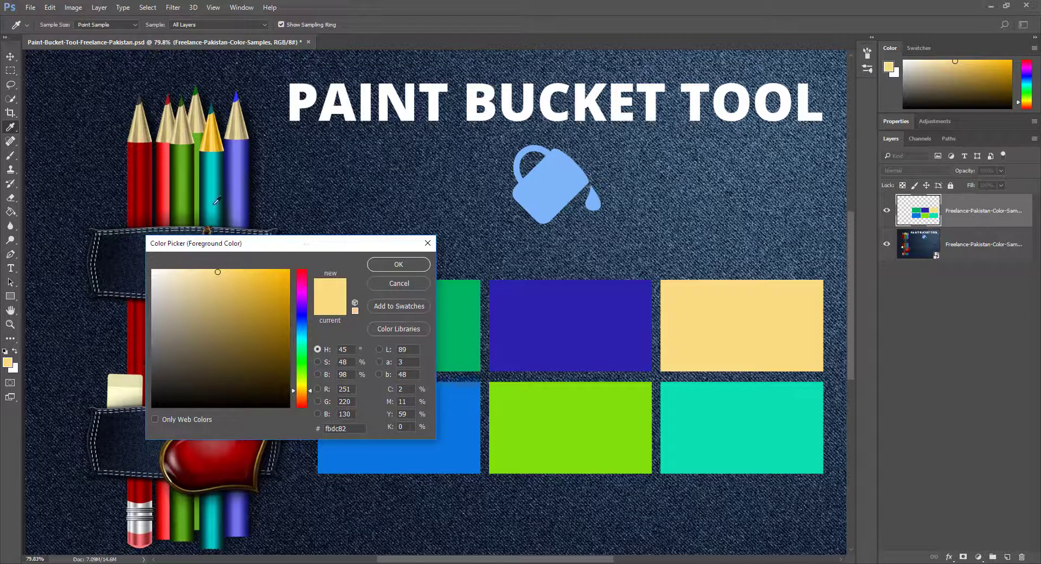
pyautogui.moveTo(288, 388); pyautogui.dragTo(292, 364)
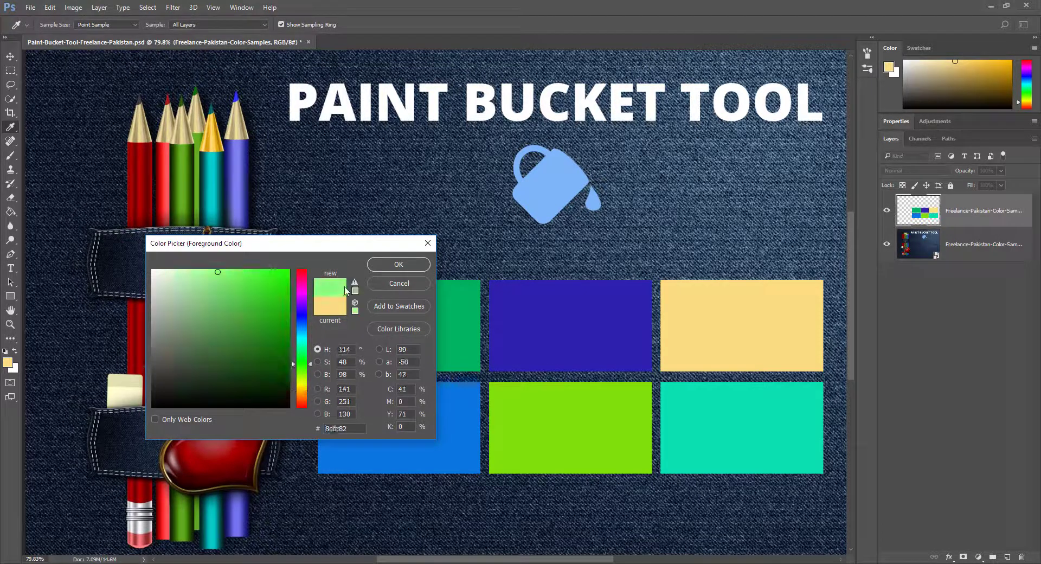
pyautogui.click(385, 265)
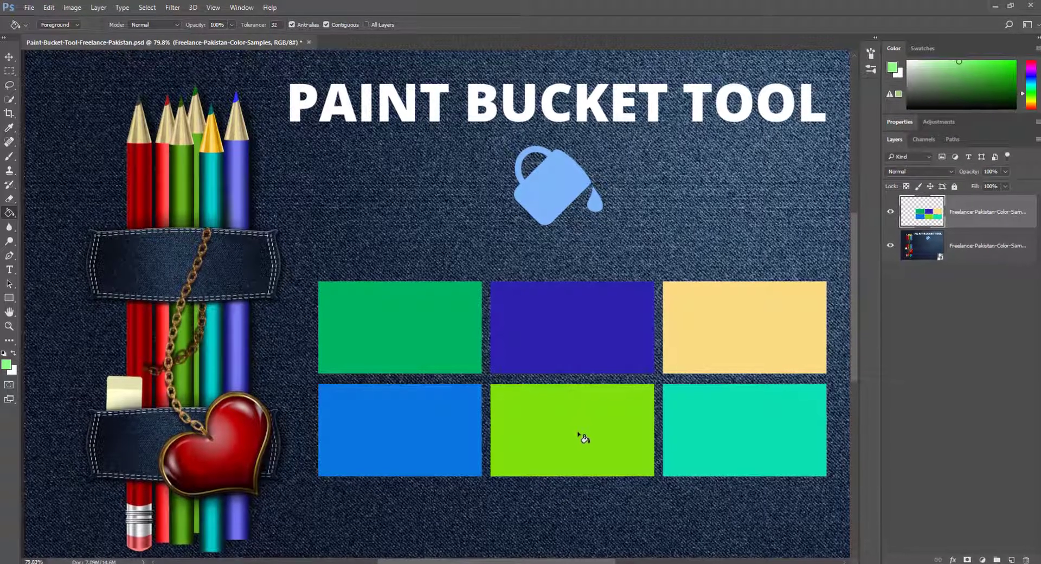
pyautogui.click(585, 442)
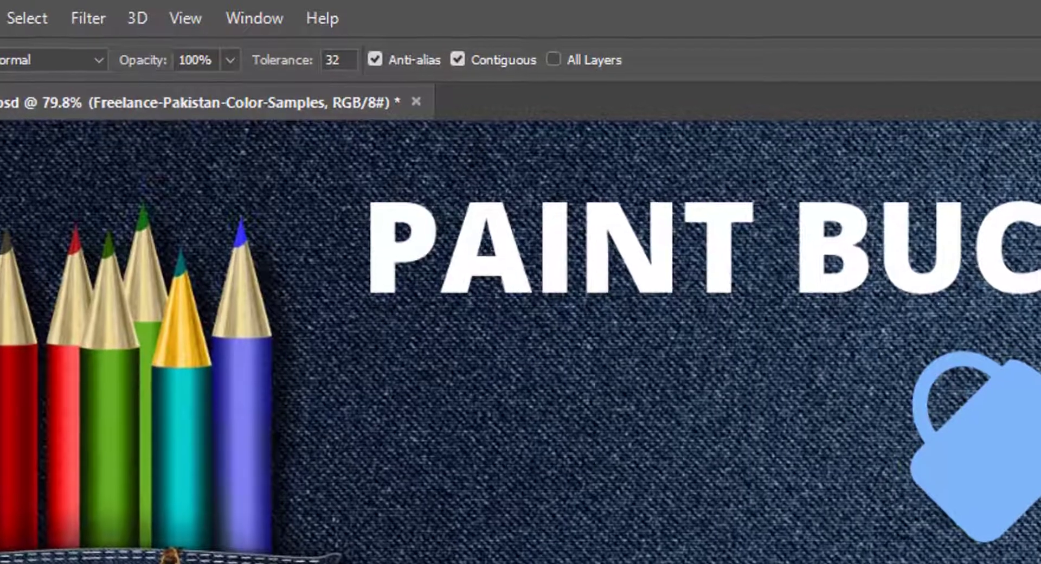
# - Set the Paint Bucket Tool's tolerance to 255
pyautogui.moveTo(284, 59); pyautogui.dragTo(943, 98)
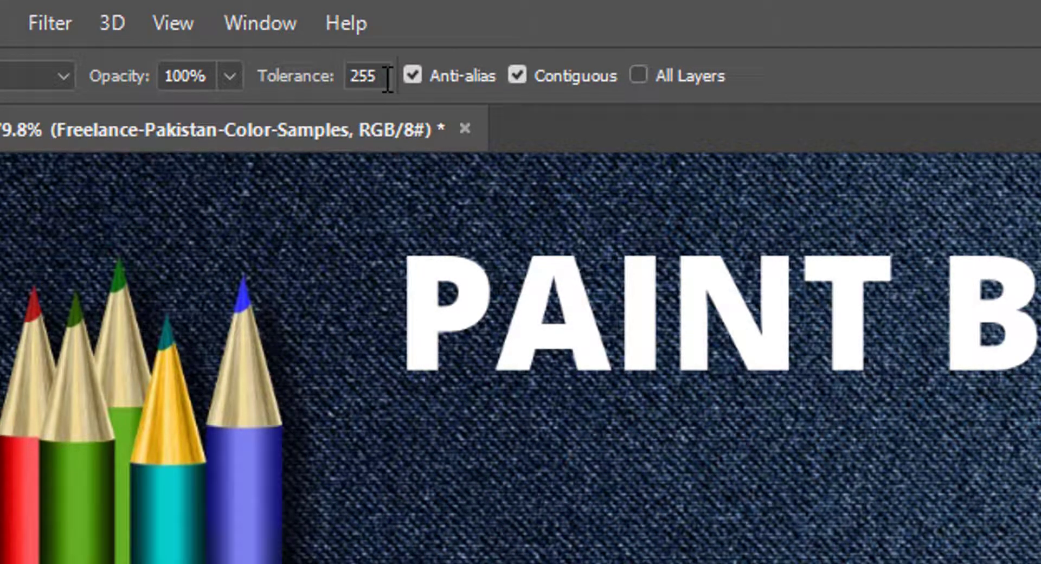
pyautogui.click(362, 81)
pyautogui.moveTo(371, 90); pyautogui.dragTo(382, 87)
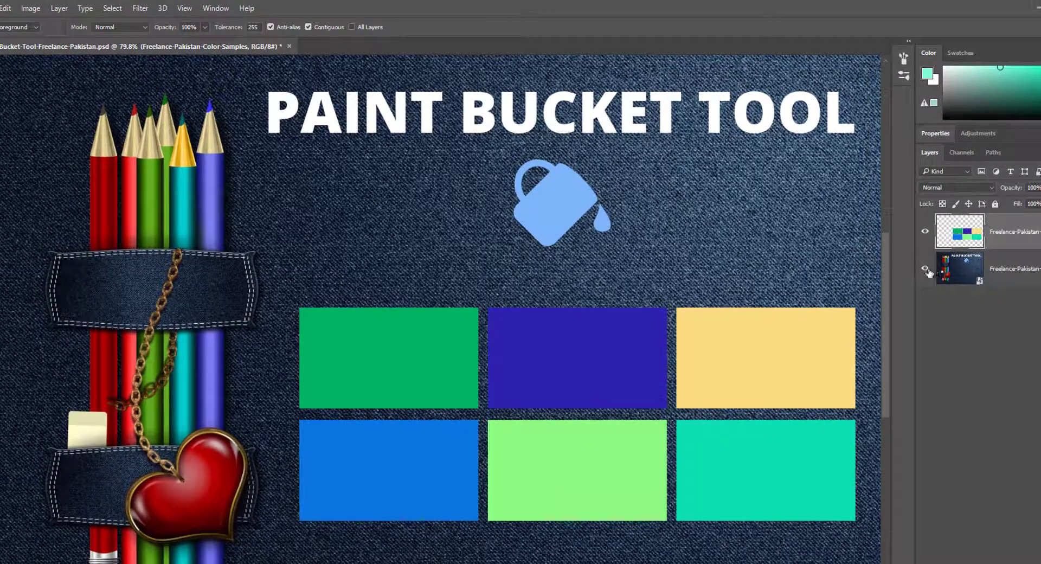
# - Briefly hide the pencils background layer to check the samples layer's transparency, and try filling its empty area with the aqua foreground colour
pyautogui.click(925, 268)
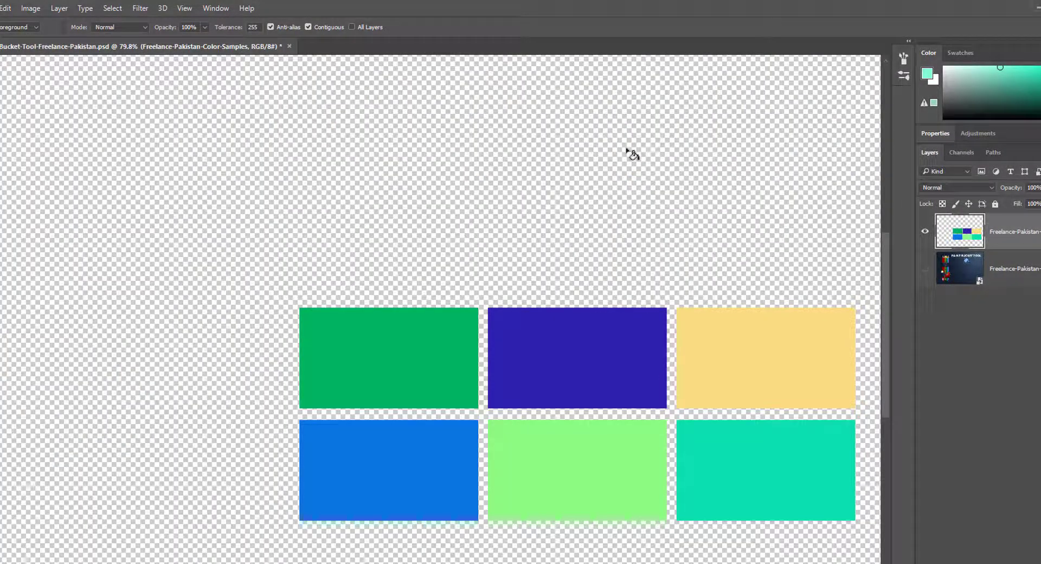
pyautogui.click(926, 271)
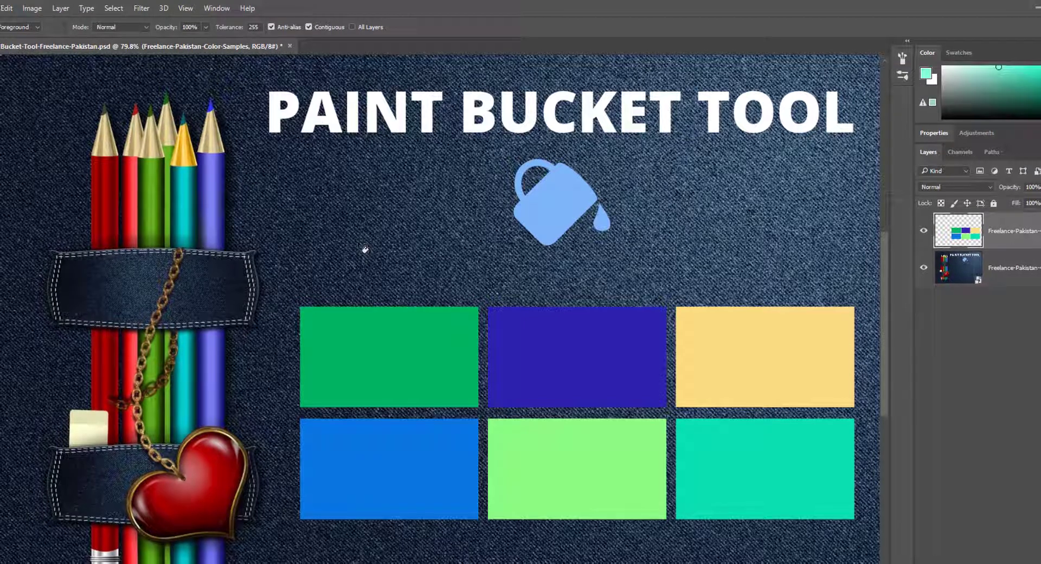
pyautogui.click(368, 229)
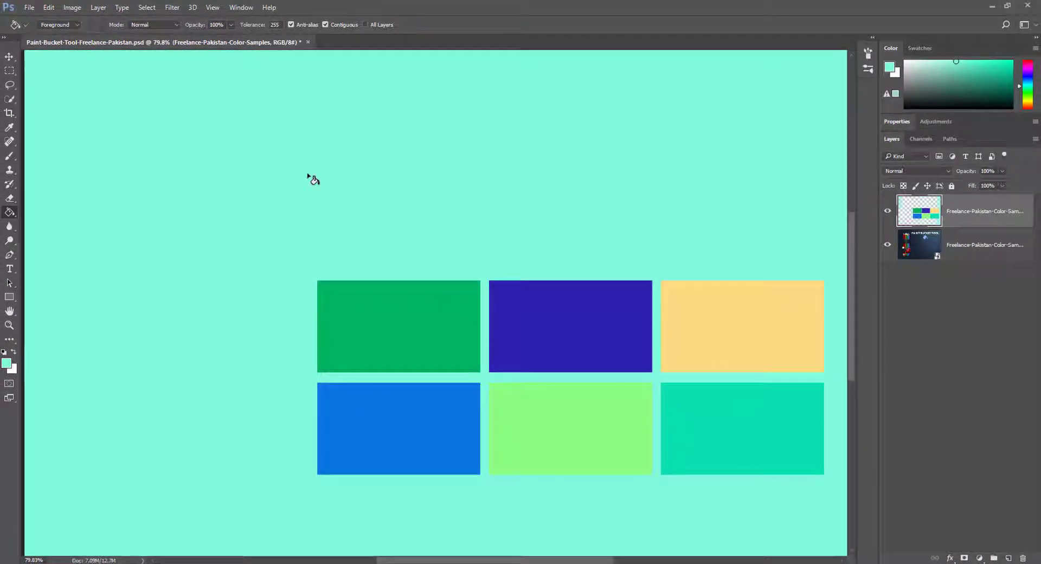
pyautogui.hotkey('ctrl', 'z')
# - Set the tolerance to 0, toggle the background layer's visibility, and try filling the transparent area around the rectangles with aqua
pyautogui.moveTo(251, 27); pyautogui.dragTo(140, 30)
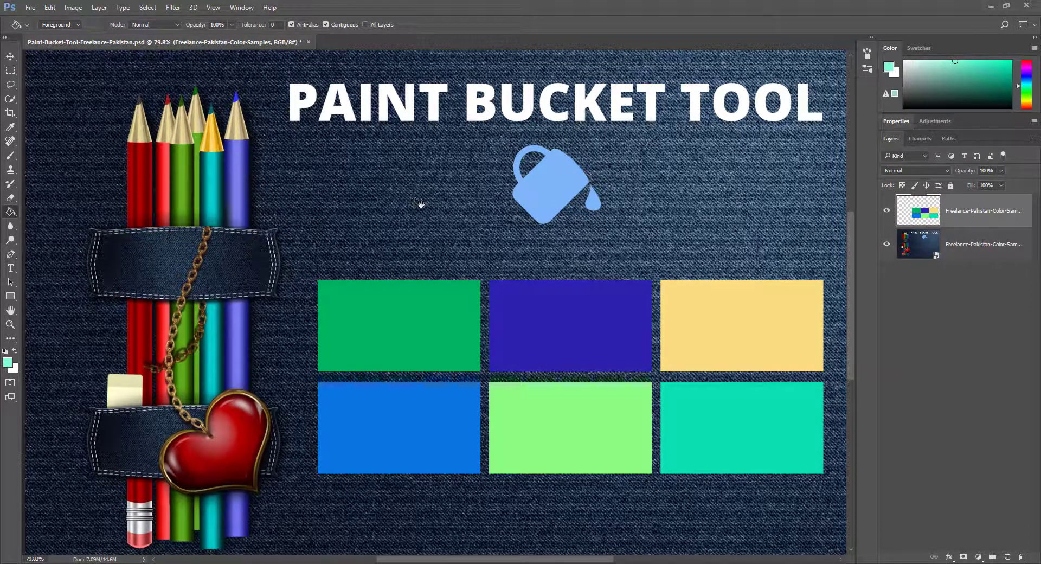
pyautogui.click(886, 245)
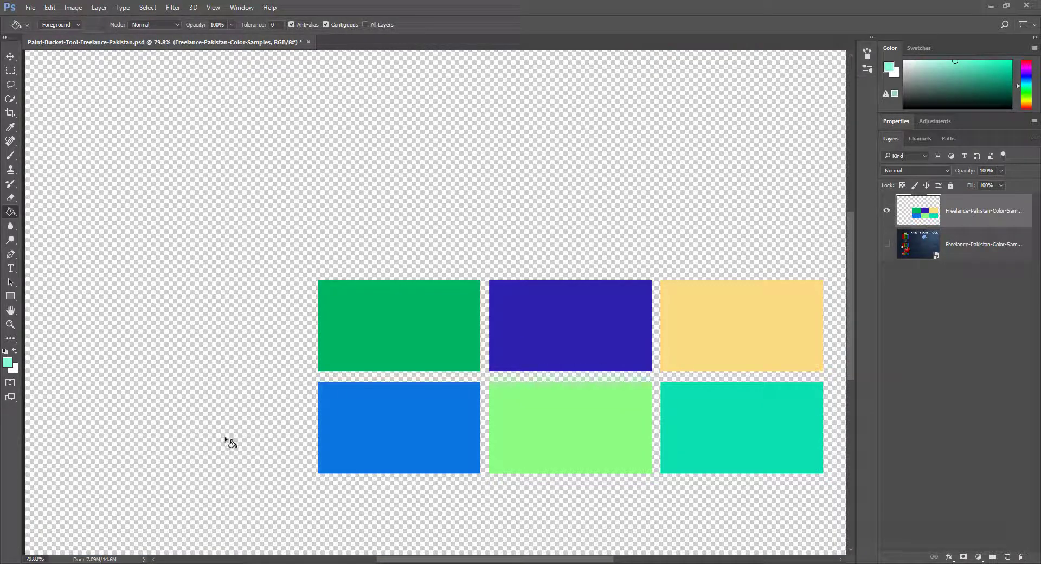
pyautogui.click(886, 244)
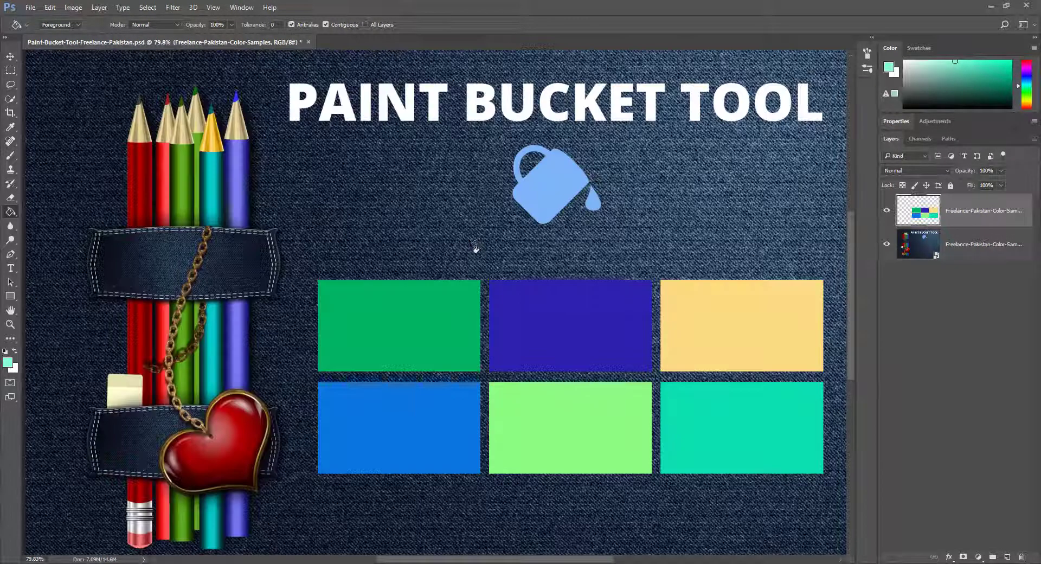
pyautogui.click(718, 202)
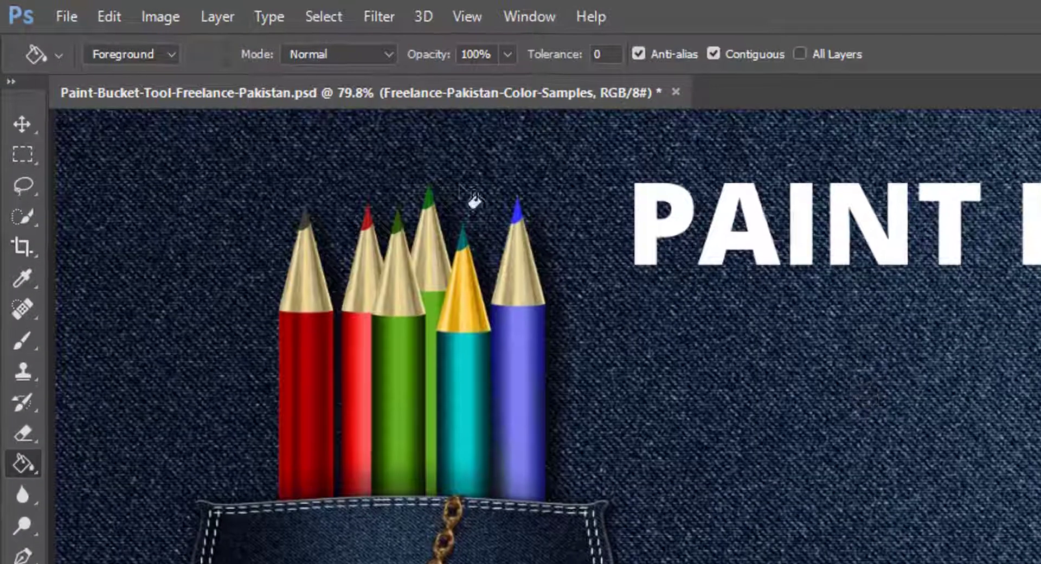
# - Set the fill source to Pattern and choose the speckled grey texture in the second row of presets
pyautogui.click(152, 56)
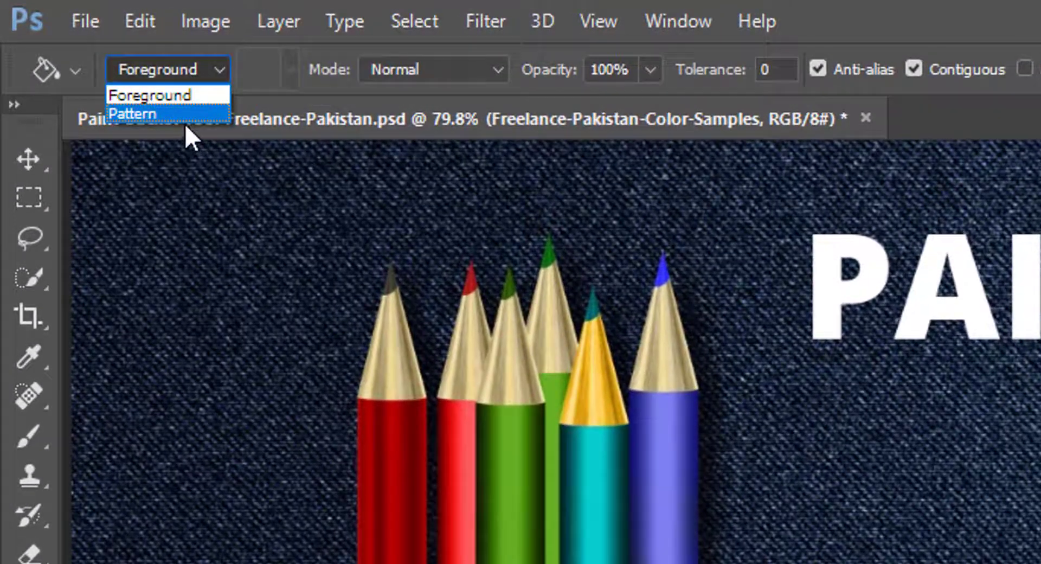
pyautogui.click(213, 112)
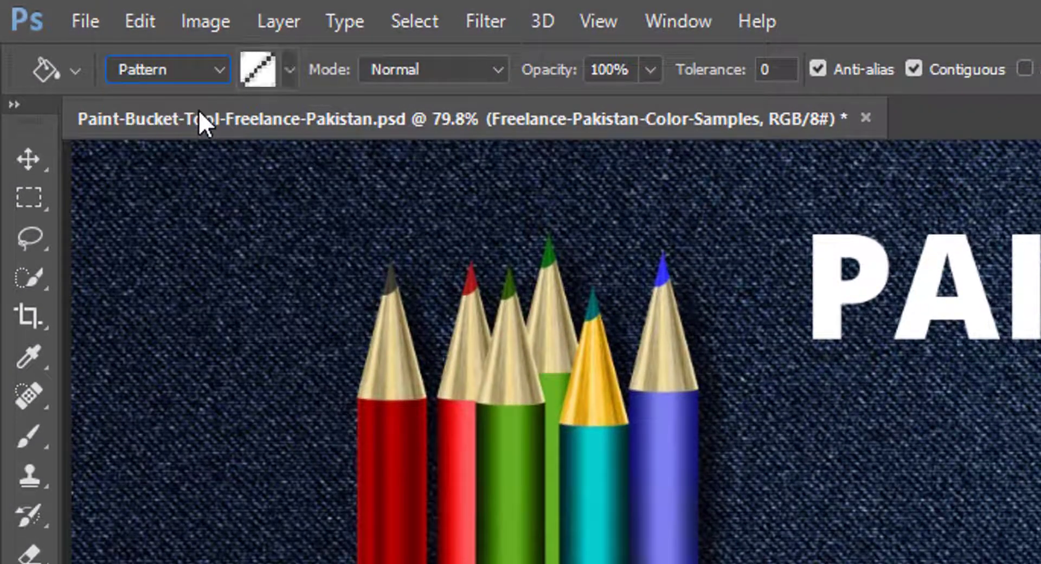
pyautogui.click(291, 72)
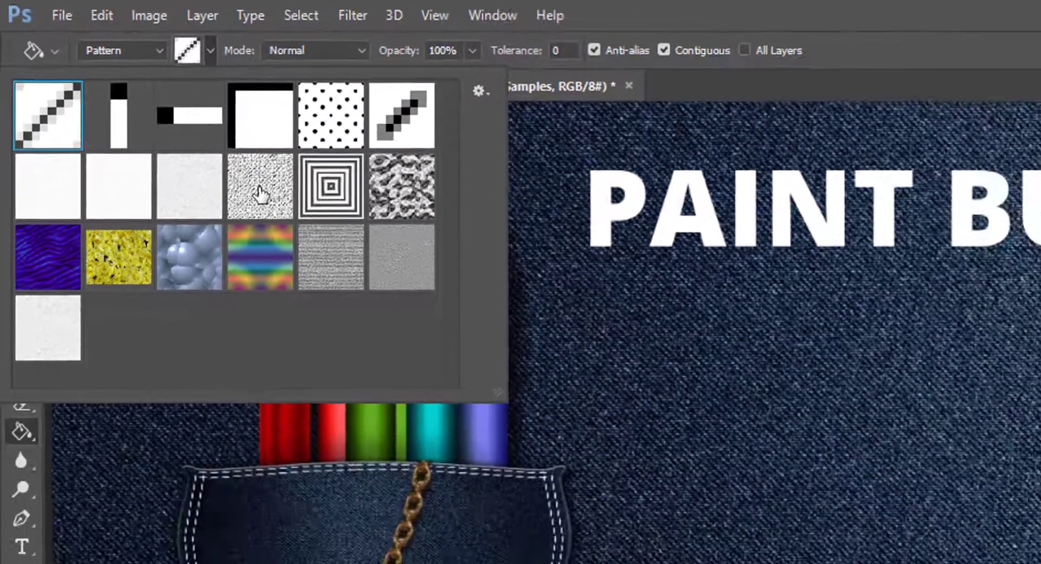
pyautogui.doubleClick(260, 187)
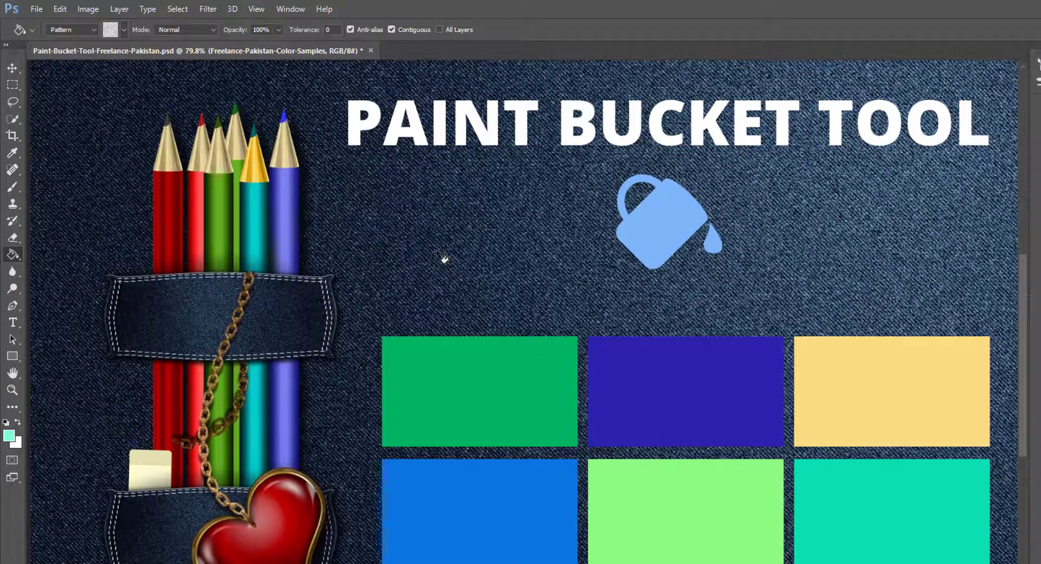
# - Try the pattern fill on the samples layer's transparent area twice, undoing each fill
pyautogui.click(441, 256)
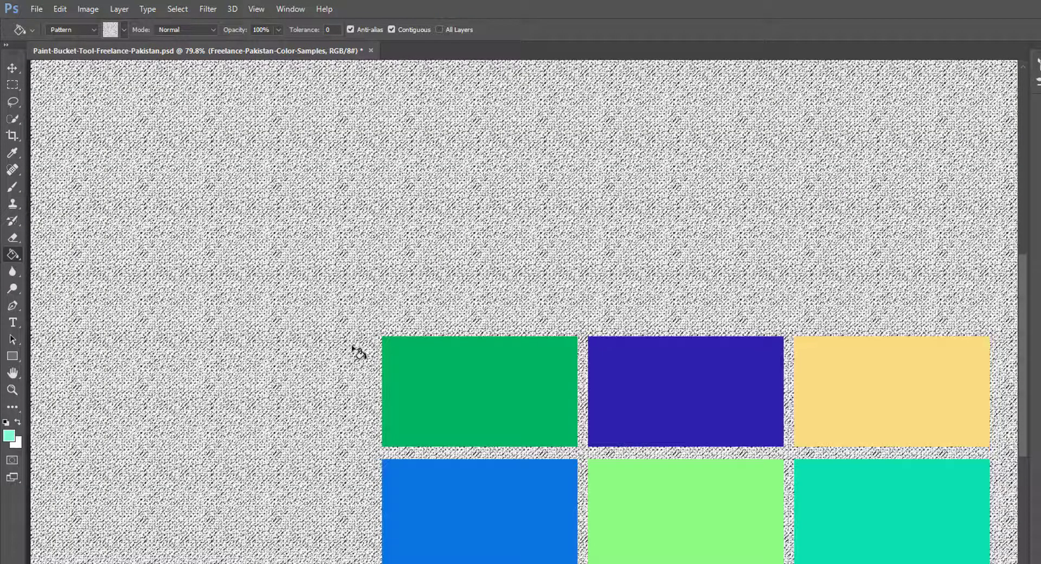
pyautogui.hotkey('ctrl', 'z')
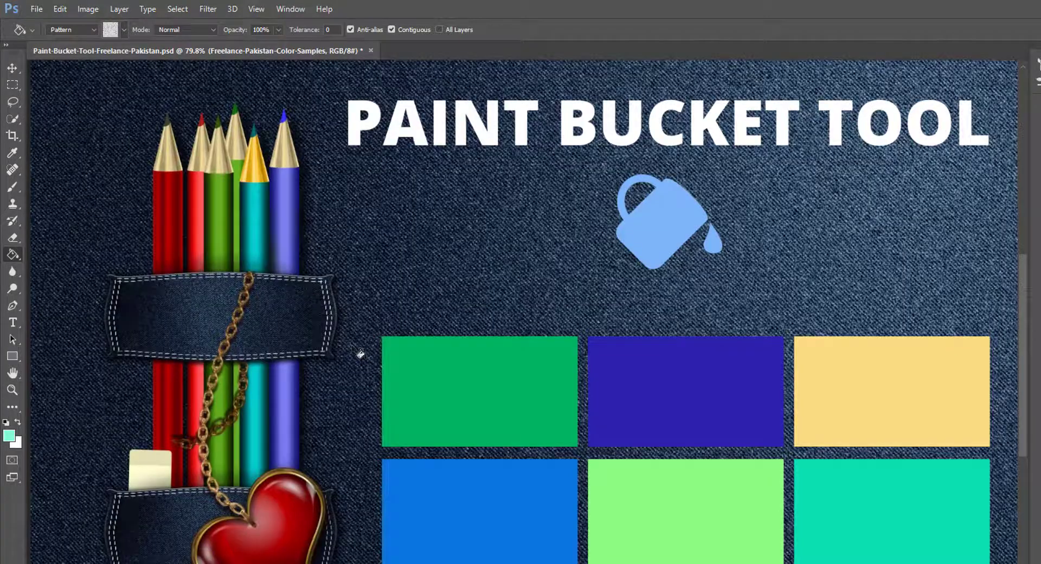
pyautogui.click(290, 222)
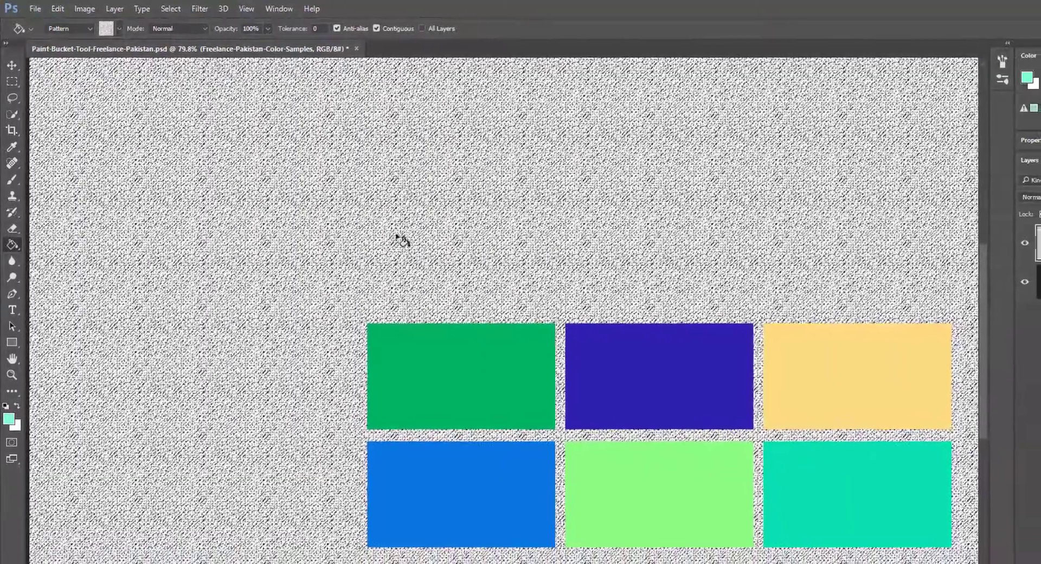
pyautogui.hotkey('ctrl', 'z')
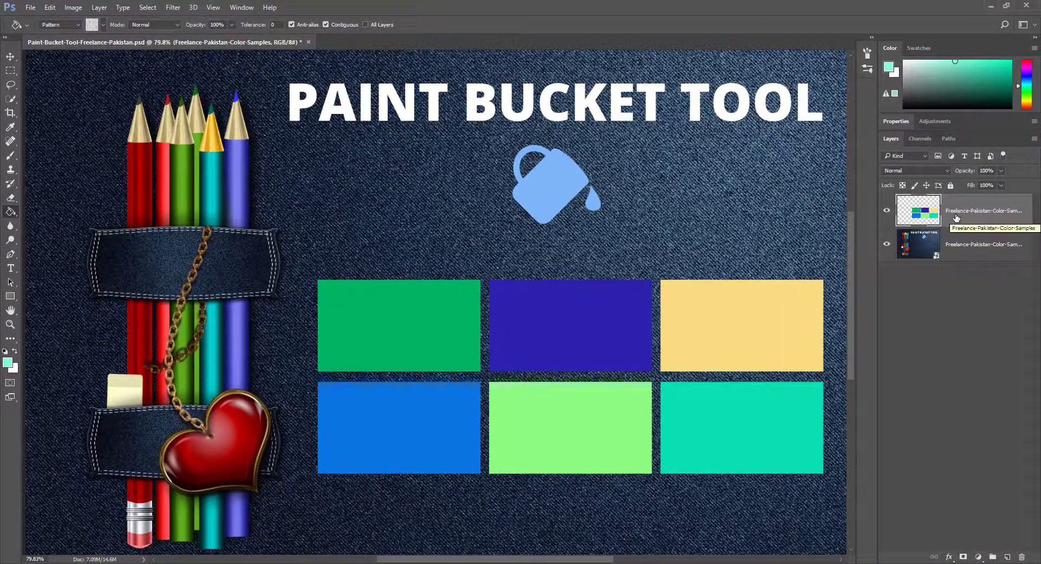
# - Enable All Layers, set the tolerance to 255 and switch the fill source to Foreground
pyautogui.click(365, 24)
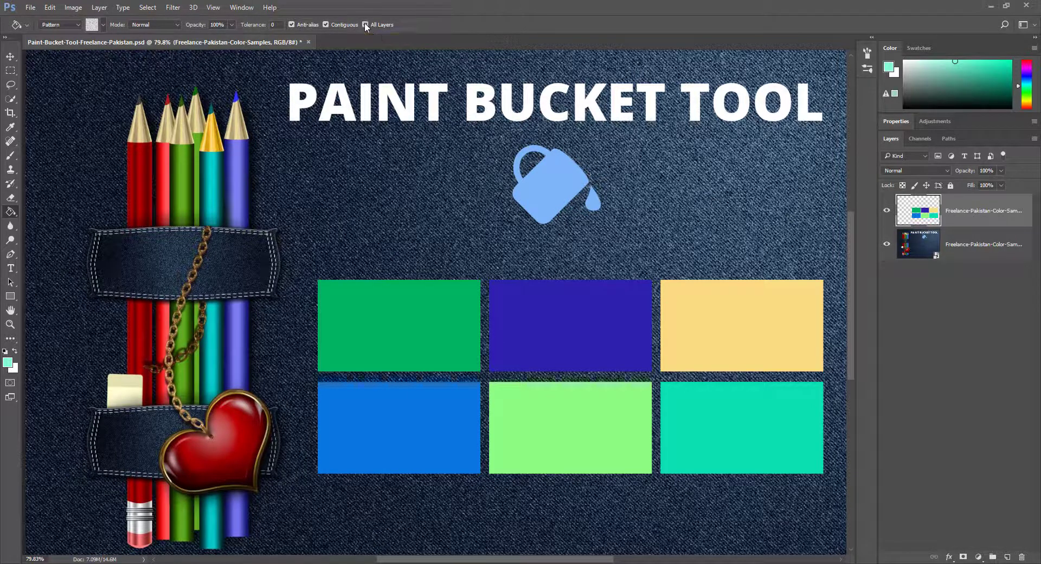
pyautogui.moveTo(250, 28); pyautogui.dragTo(448, 45)
pyautogui.click(77, 26)
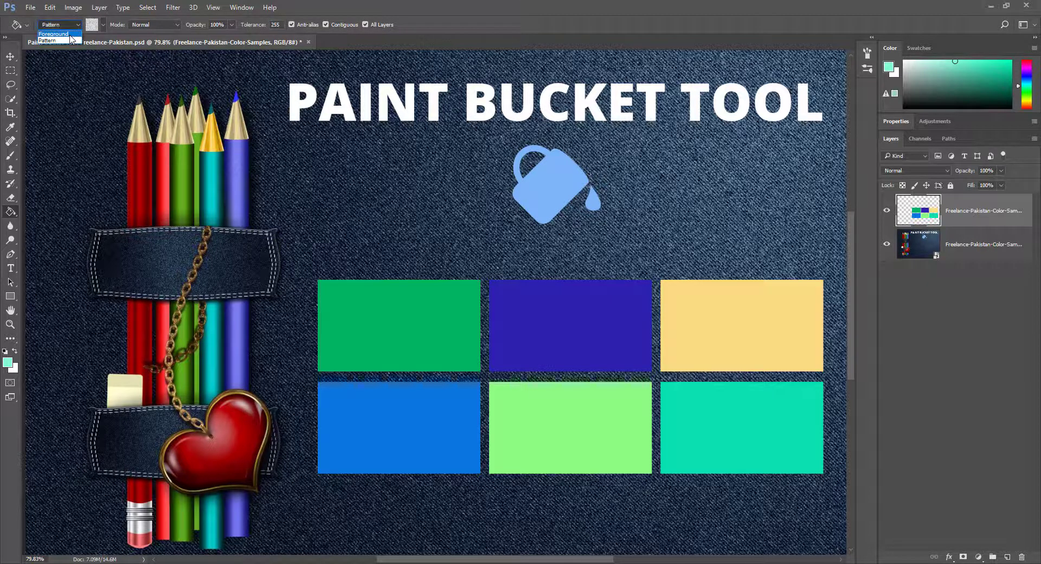
pyautogui.click(69, 34)
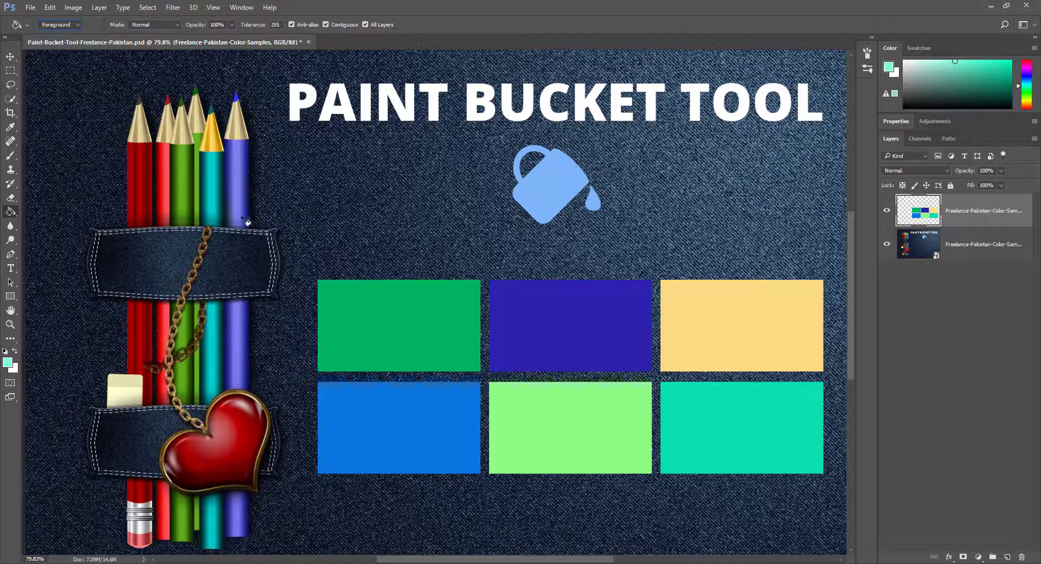
# - Try an aqua fill across all layers starting from the turquoise pencil, and undo it
pyautogui.click(211, 186)
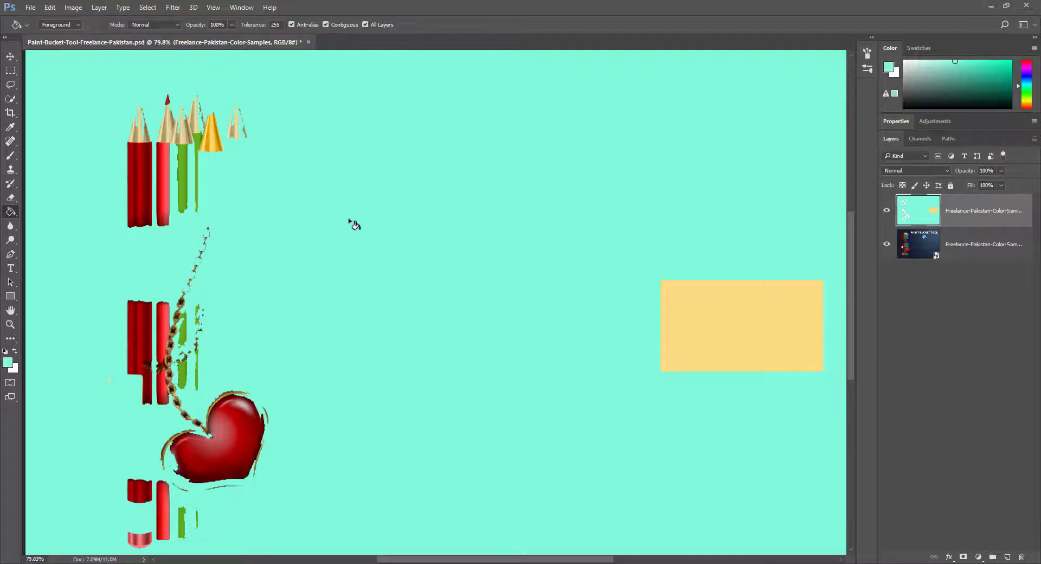
pyautogui.hotkey('ctrl', 'z')
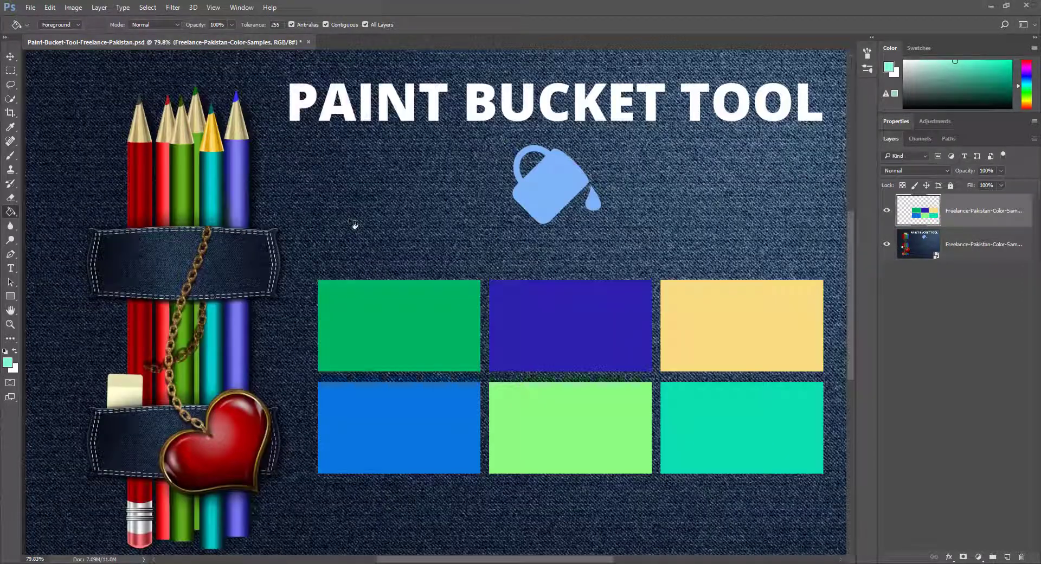
# - Set the tolerance to 0 and fill matching pixels on the purple pencil's body with aqua
pyautogui.moveTo(257, 29); pyautogui.dragTo(44, 30)
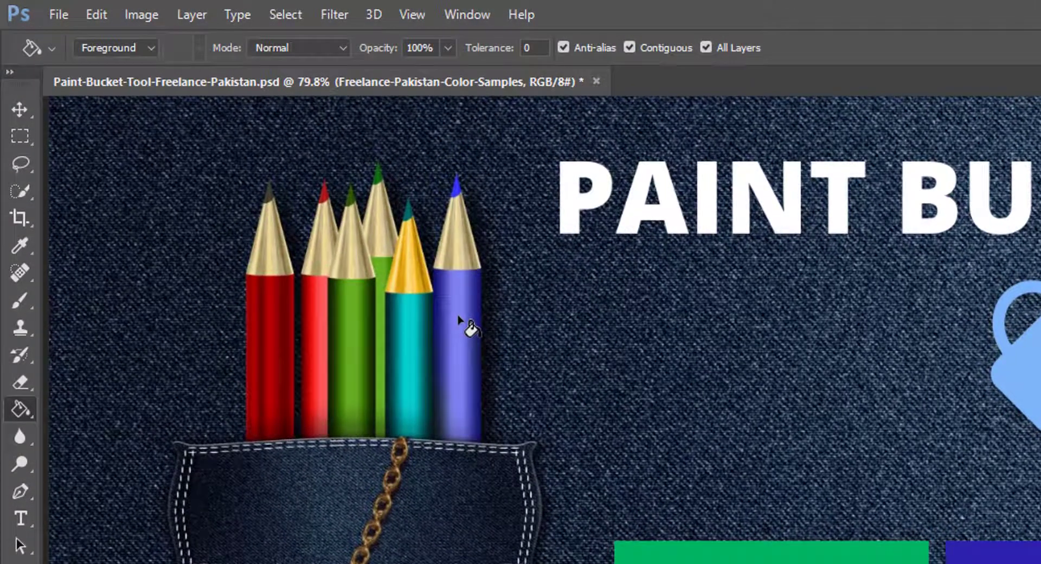
pyautogui.click(414, 287)
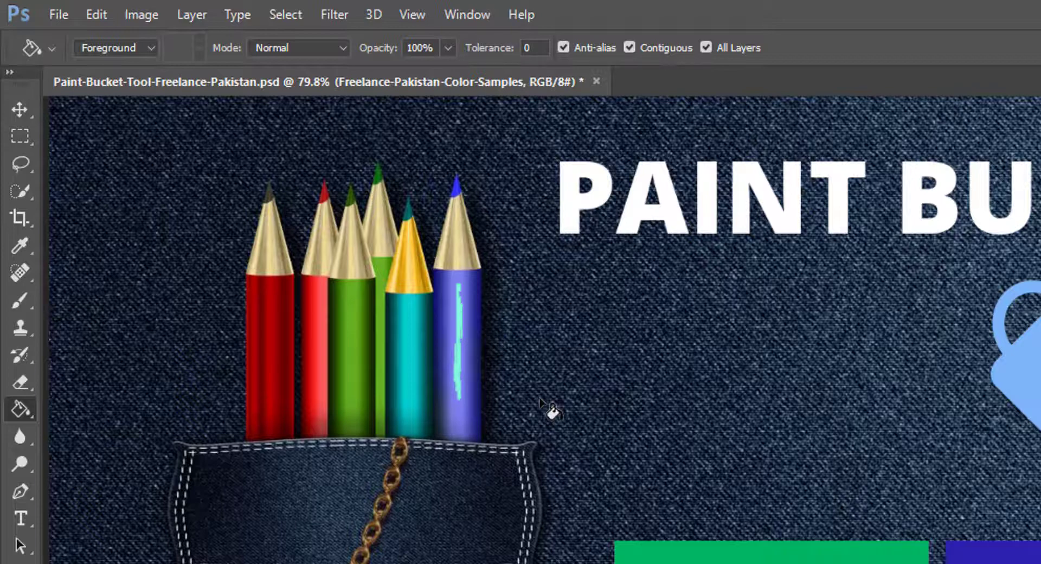
pyautogui.moveTo(446, 360)
pyautogui.mouseDown()
pyautogui.moveTo(476, 360)
pyautogui.moveTo(581, 446)
pyautogui.mouseUp()
pyautogui.moveTo(682, 395); pyautogui.dragTo(686, 506)
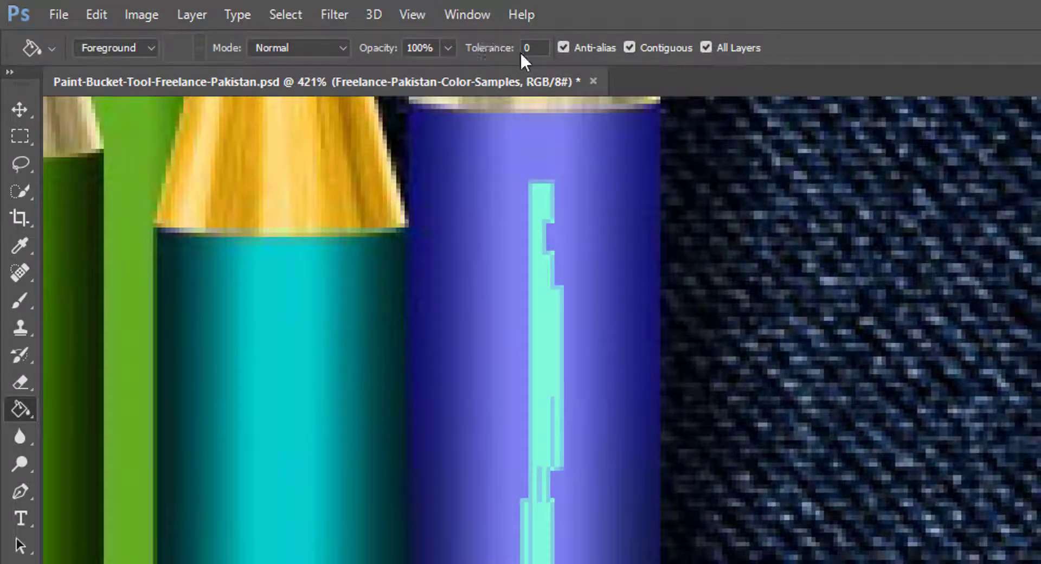
# - Set the tolerance to 32 and fill the turquoise pencil's body with the aqua foreground colour
pyautogui.moveTo(541, 47); pyautogui.dragTo(498, 49)
pyautogui.write('32')
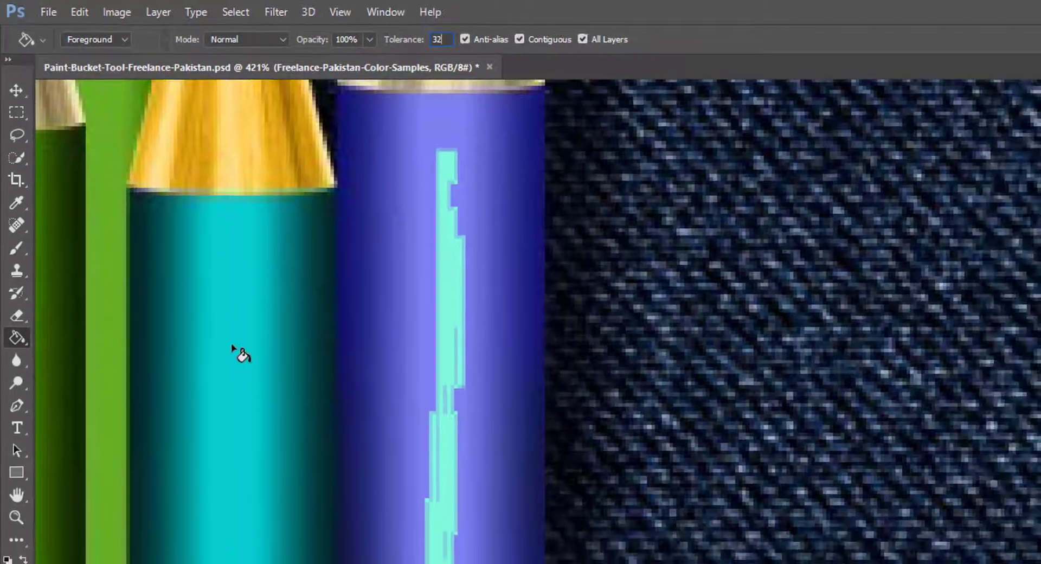
pyautogui.click(231, 344)
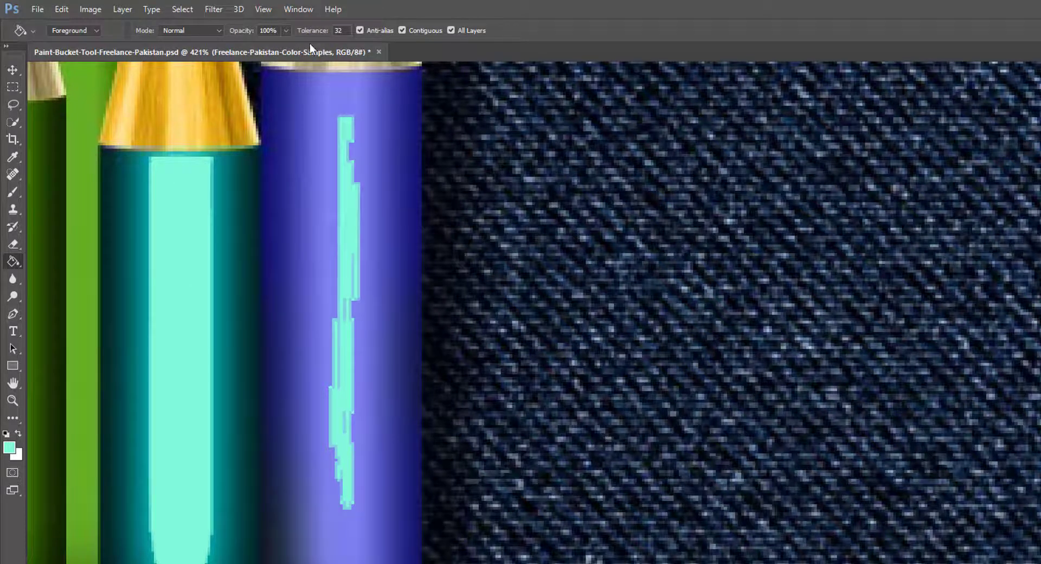
# - Set the tolerance to 255, try an aqua fill from the green pencil's body, and undo the fill
pyautogui.moveTo(314, 33); pyautogui.dragTo(550, 42)
pyautogui.moveTo(242, 274)
pyautogui.mouseDown()
pyautogui.moveTo(440, 270)
pyautogui.moveTo(574, 240)
pyautogui.mouseUp()
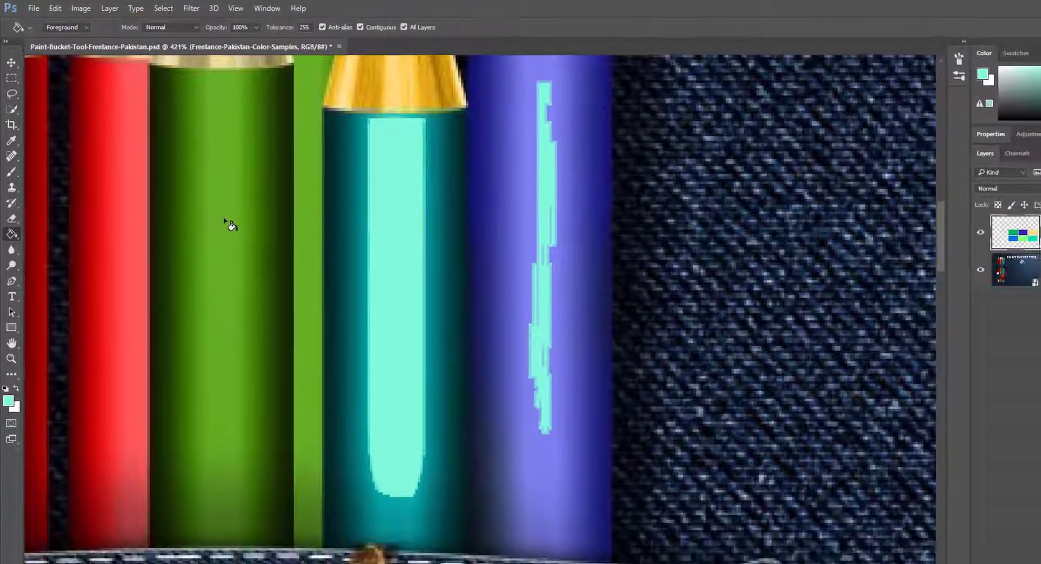
pyautogui.click(238, 237)
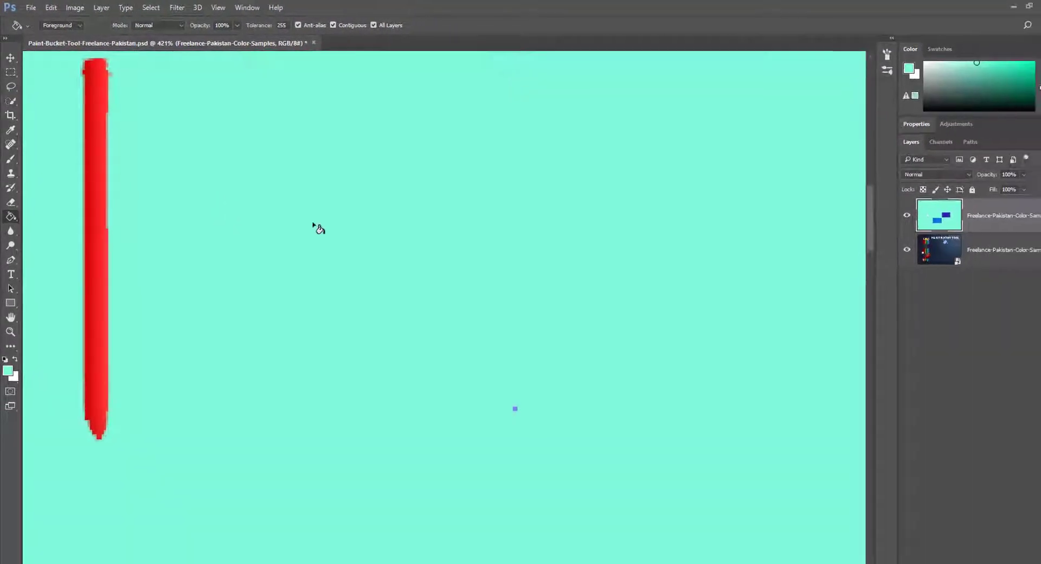
pyautogui.hotkey('ctrl', '0')
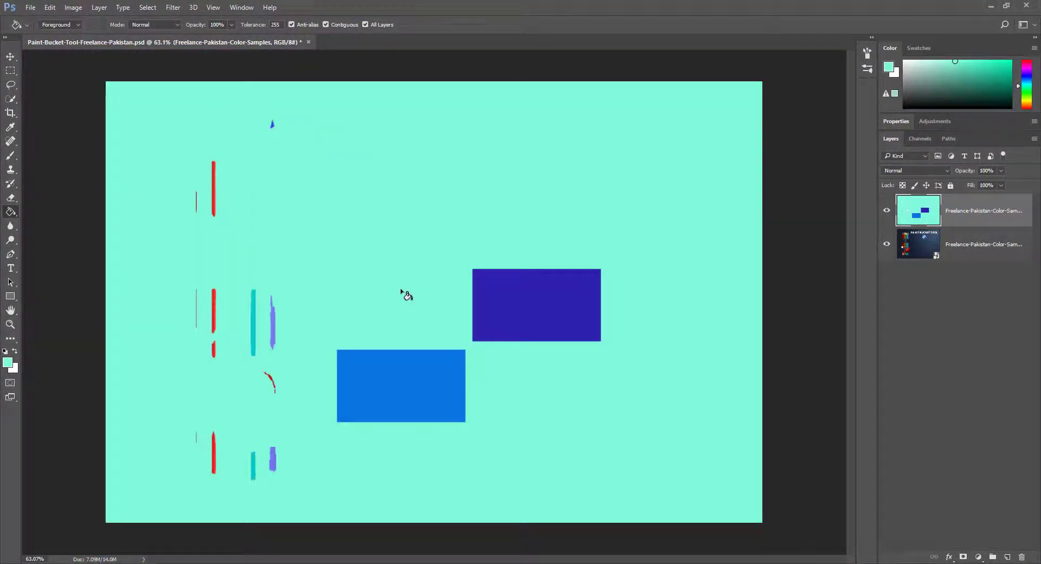
pyautogui.moveTo(364, 259); pyautogui.dragTo(374, 258)
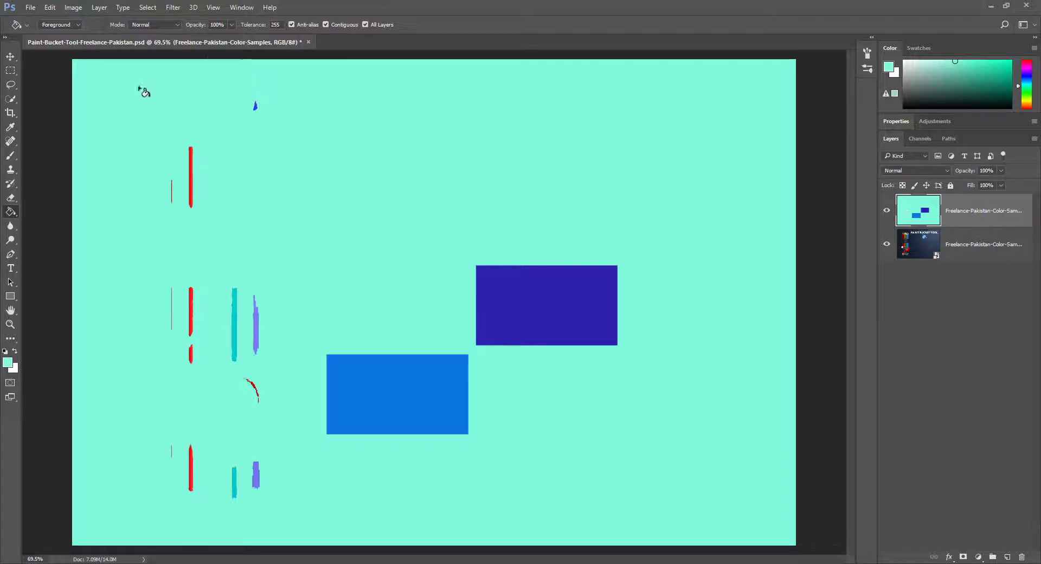
pyautogui.hotkey('ctrl', 'z')
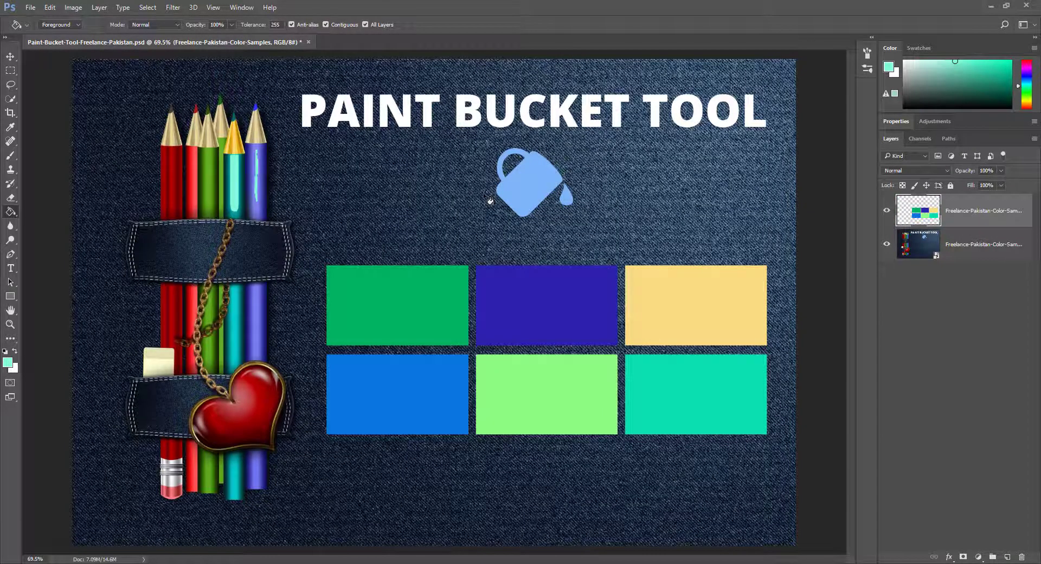